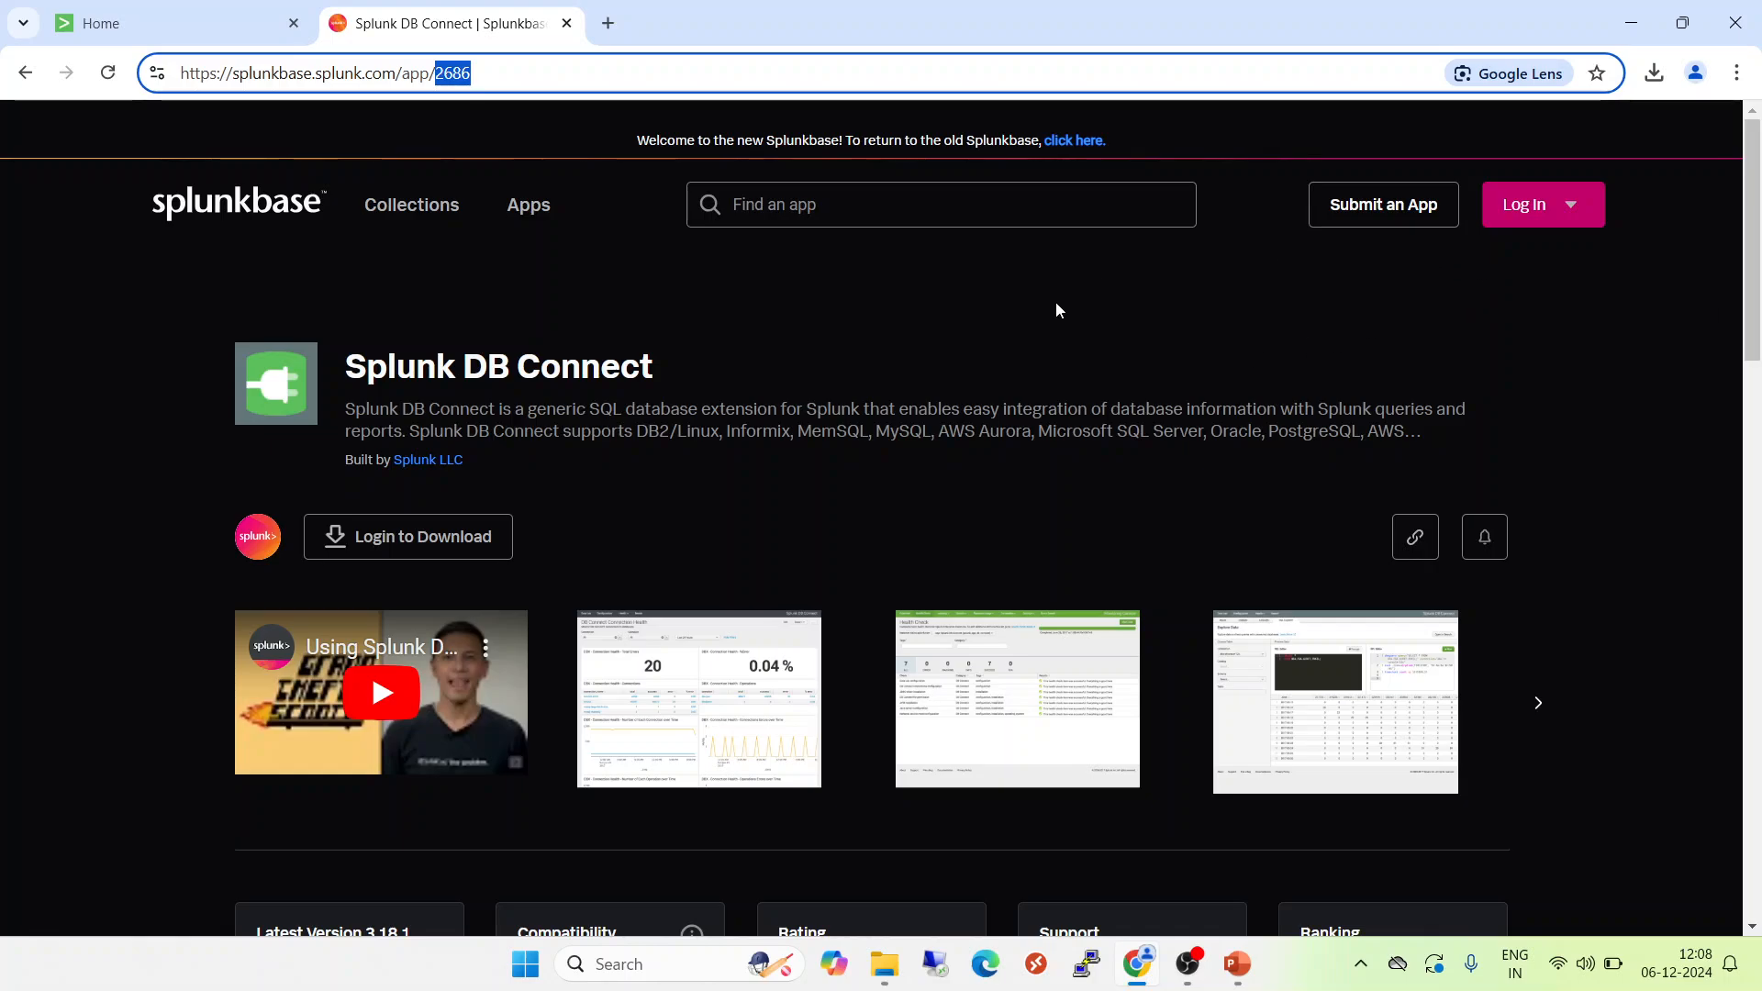
Log in to Splunkbase with the account username and password.
{"action": "left_click", "coordinate": [1517, 212]}
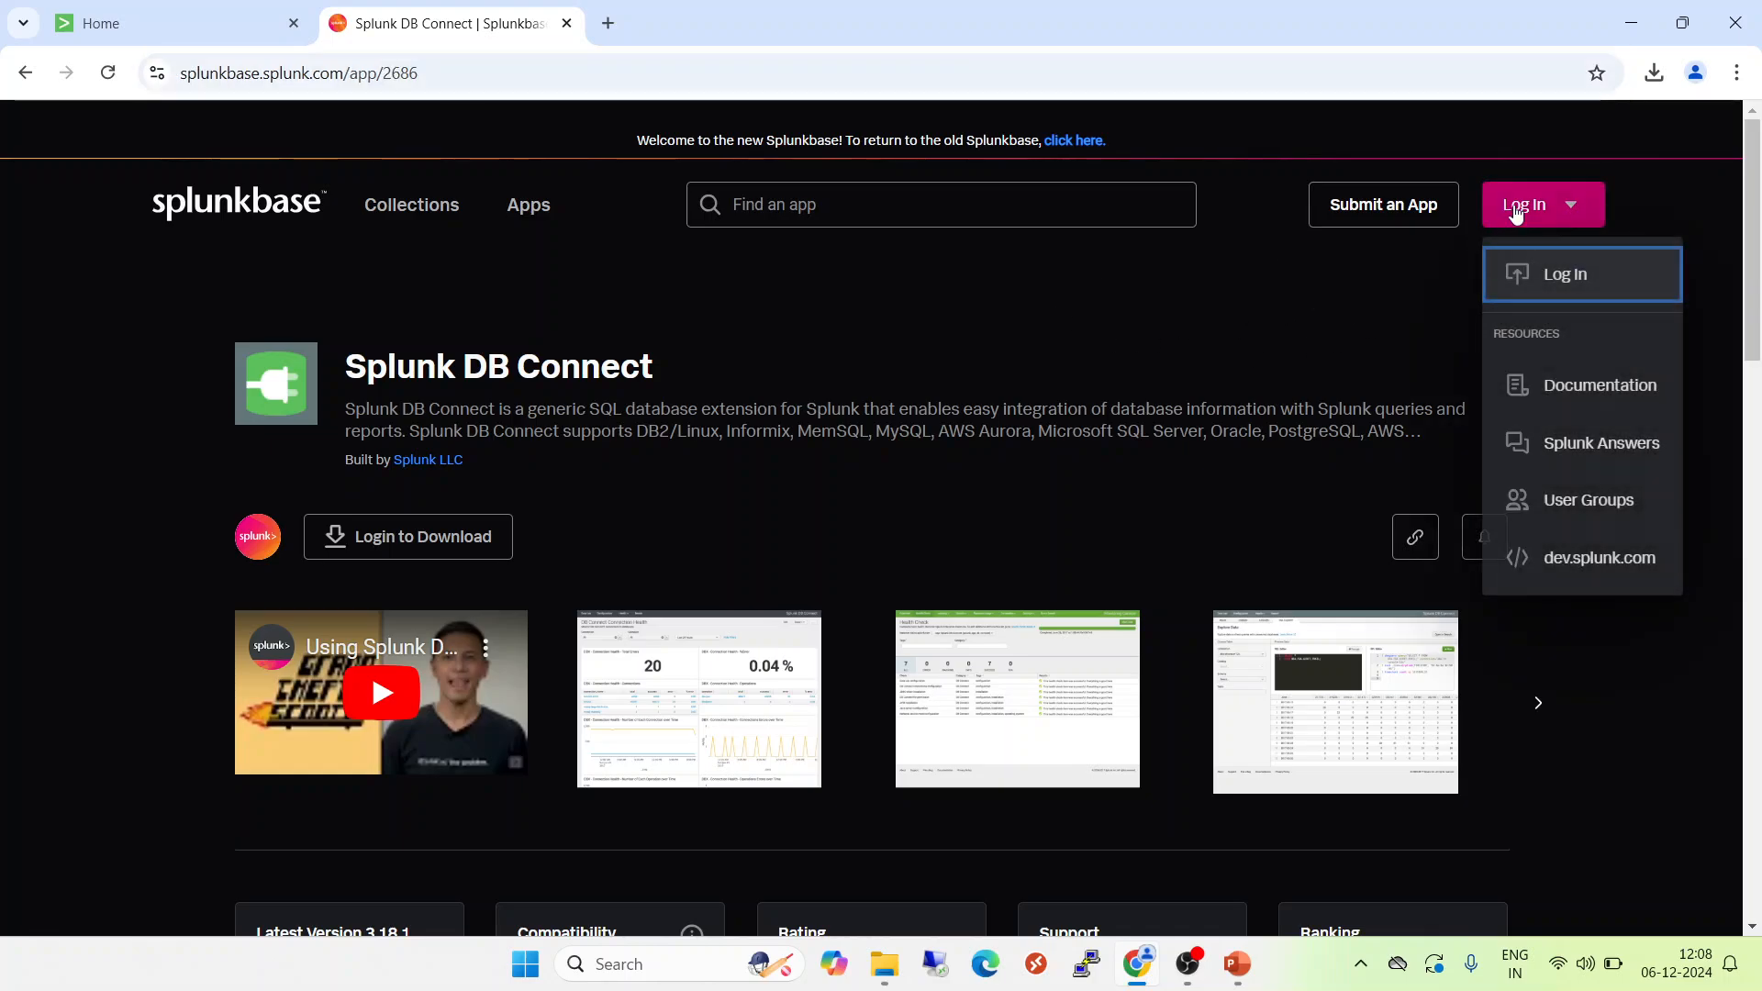
{"action": "left_click", "coordinate": [1548, 280]}
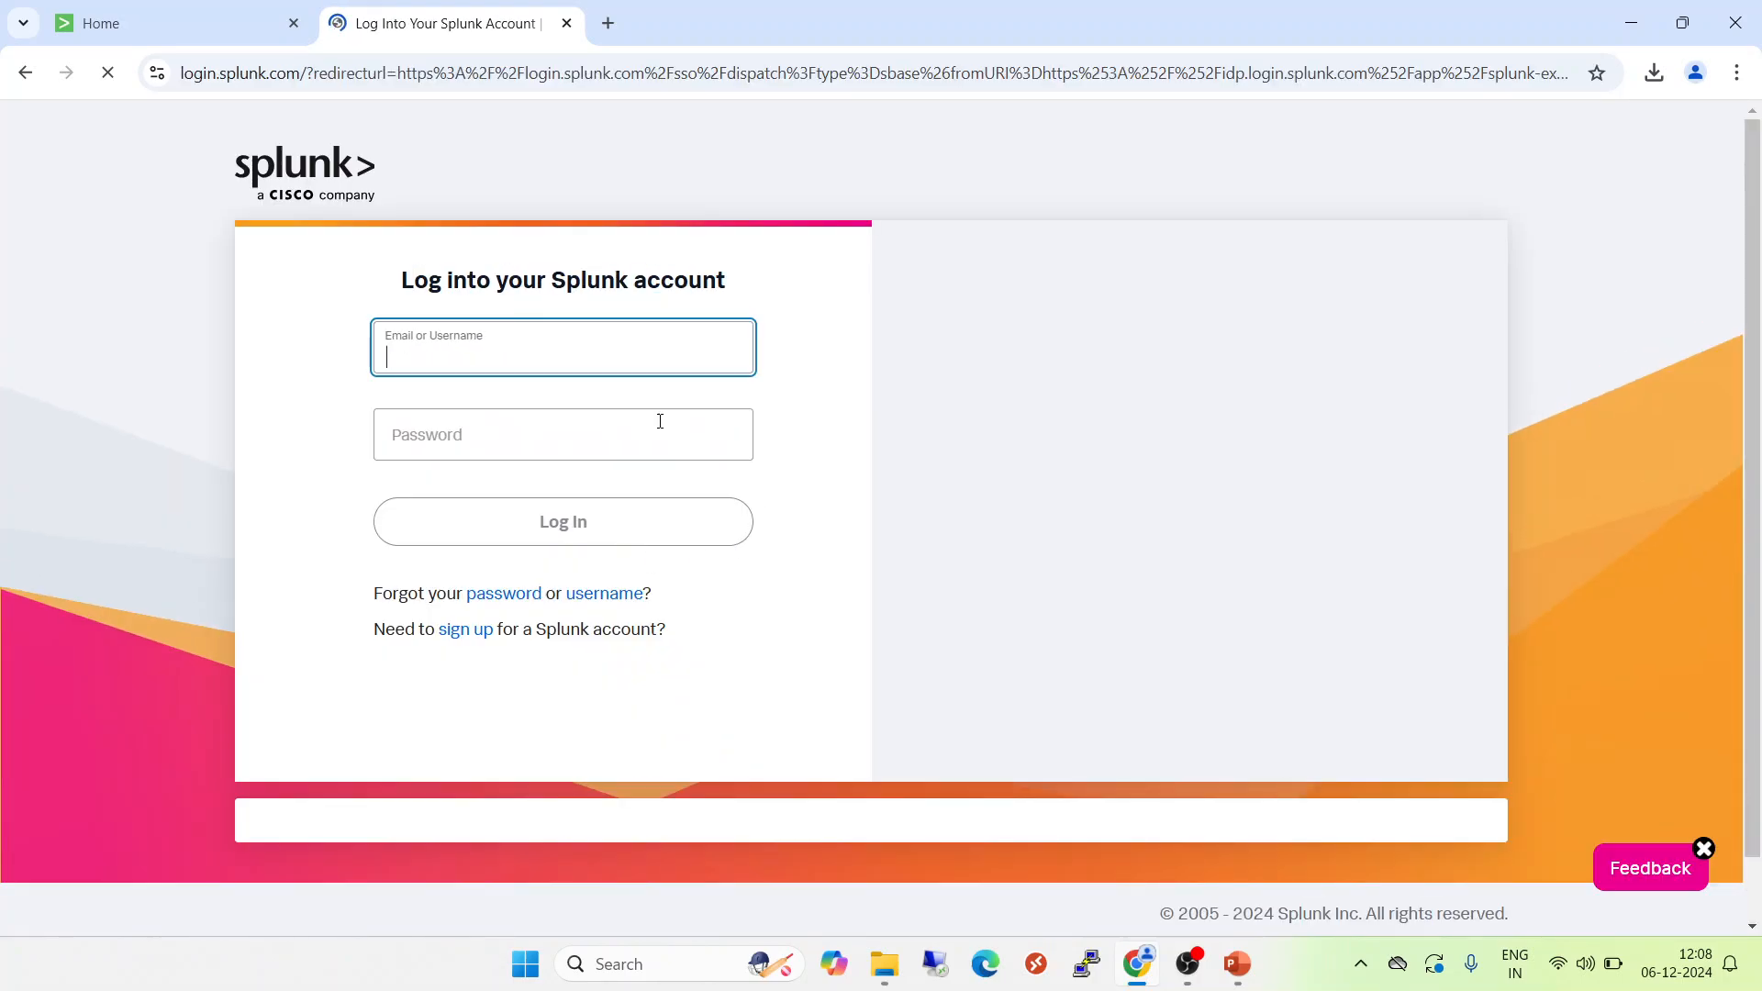
{"action": "type", "text": "rhirasin"}
{"action": "key", "text": "Tab"}
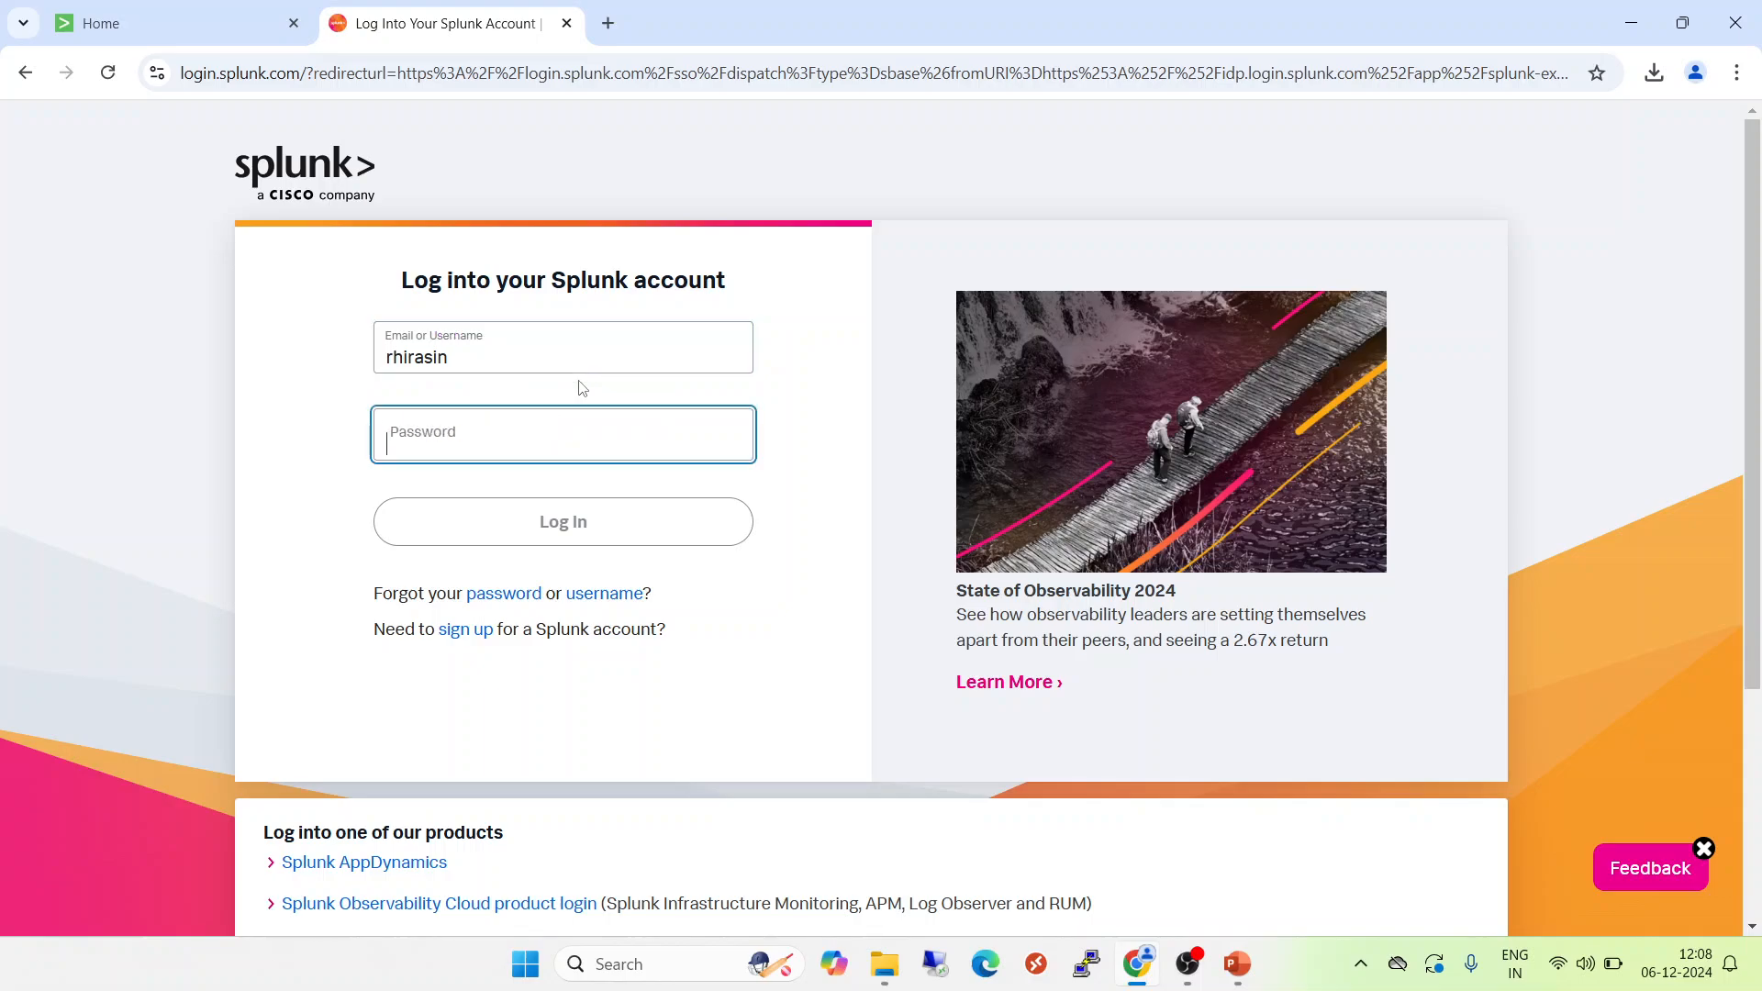
{"action": "type", "text": "********"}
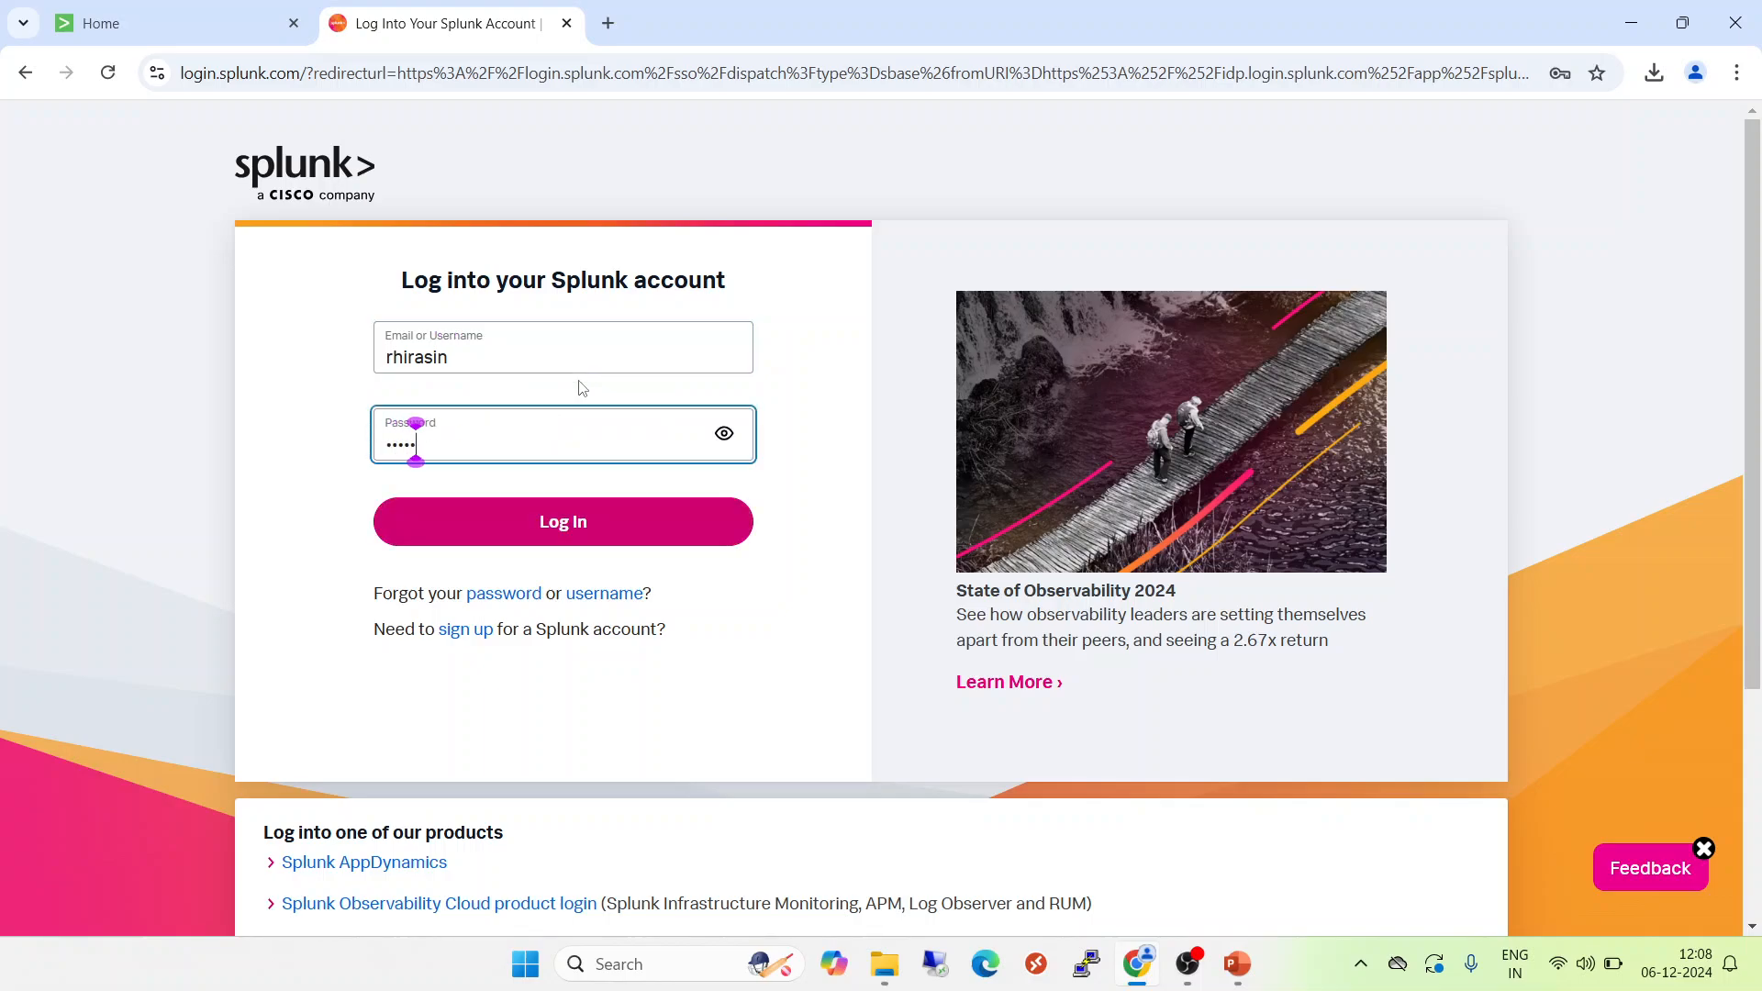
{"action": "key", "text": "Return"}
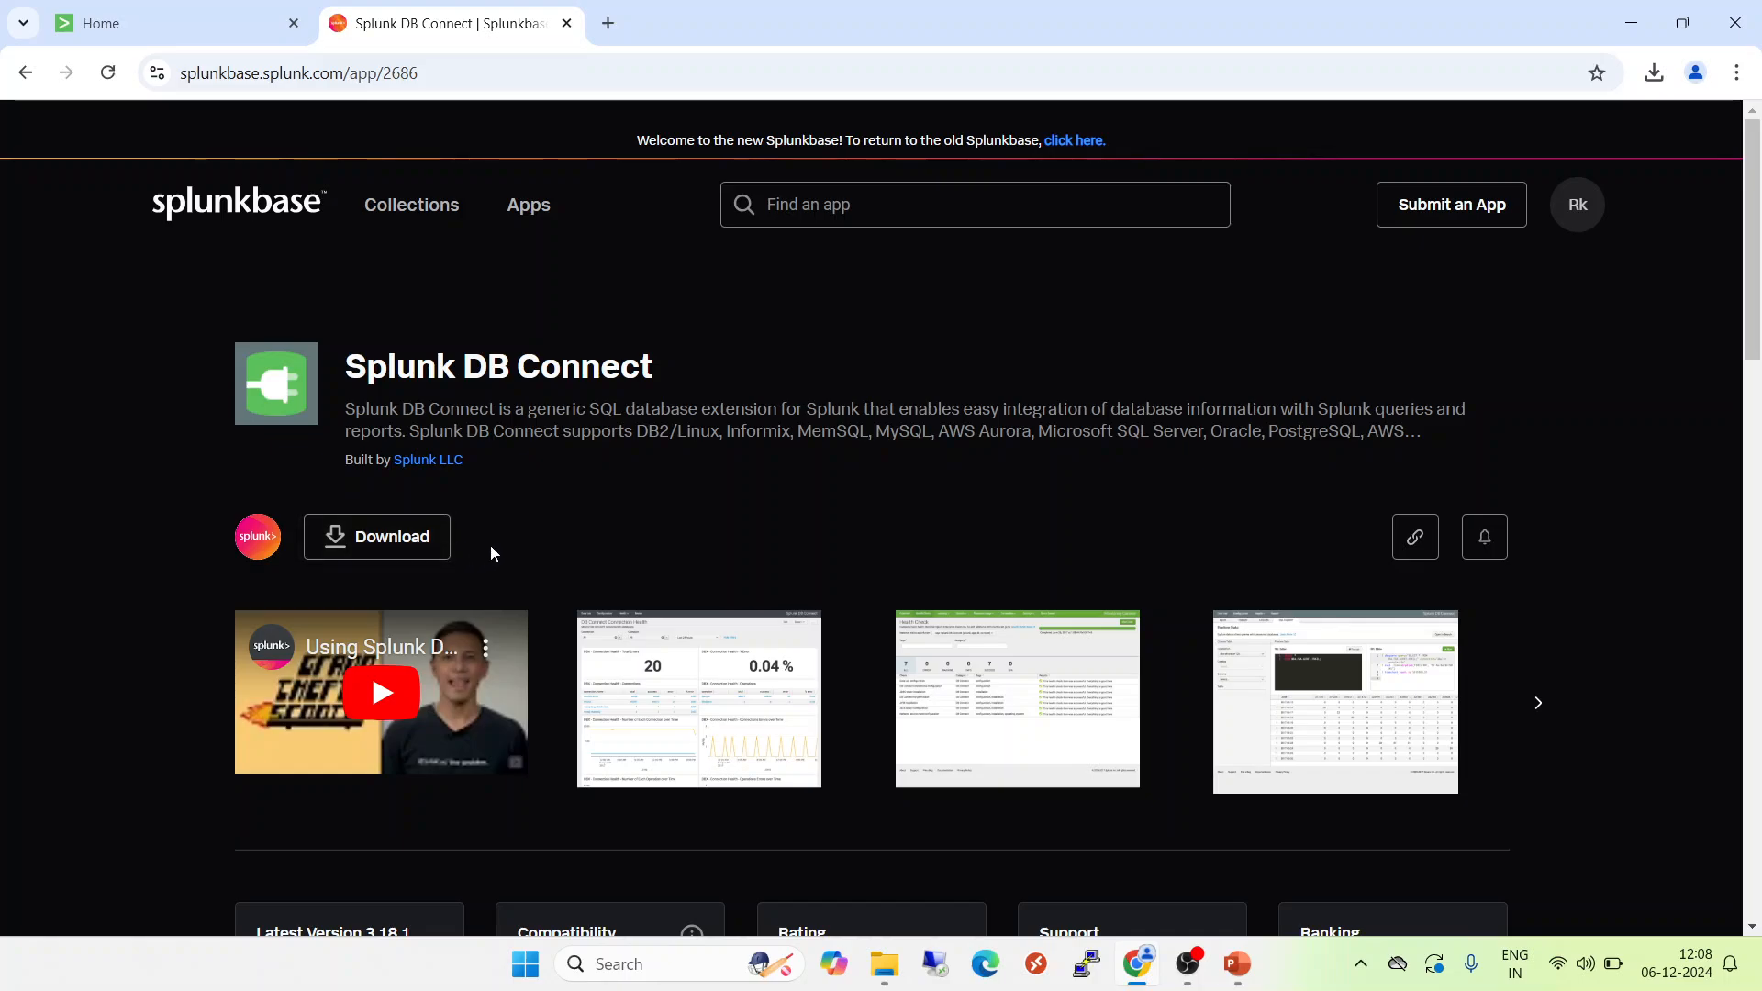
Check the installed Splunk Enterprise version in the local instance's About information.
{"action": "left_click", "coordinate": [92, 19]}
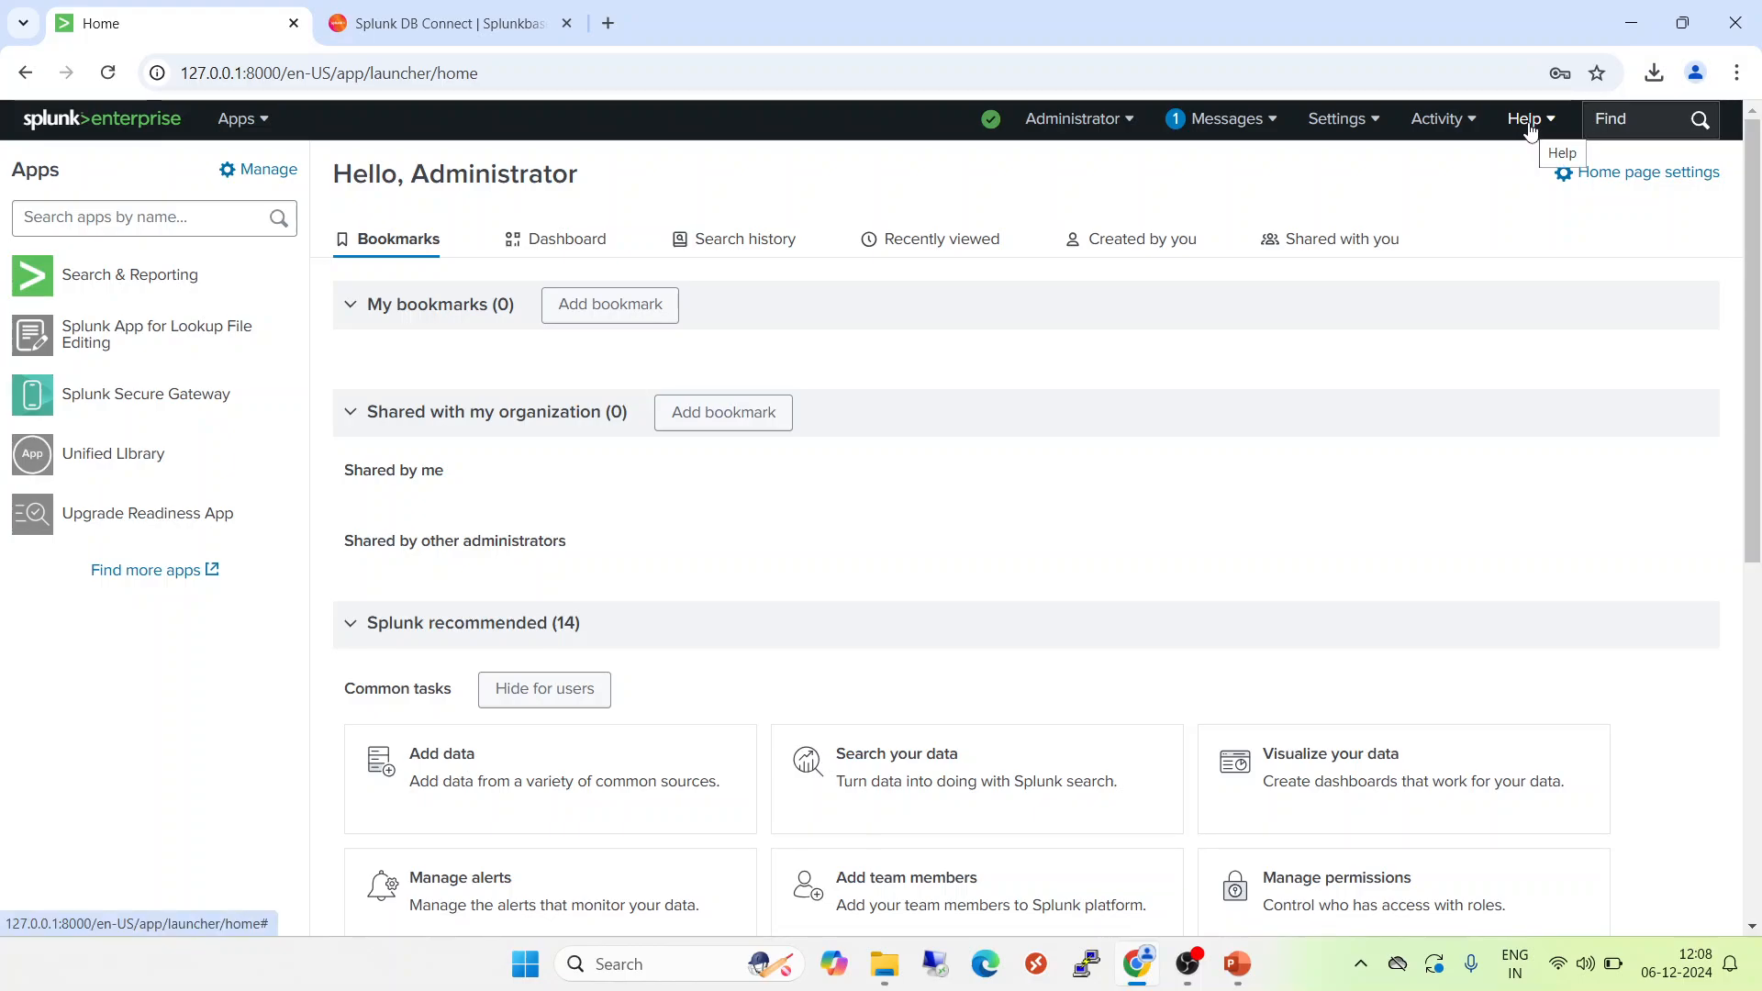
{"action": "left_click", "coordinate": [1444, 119]}
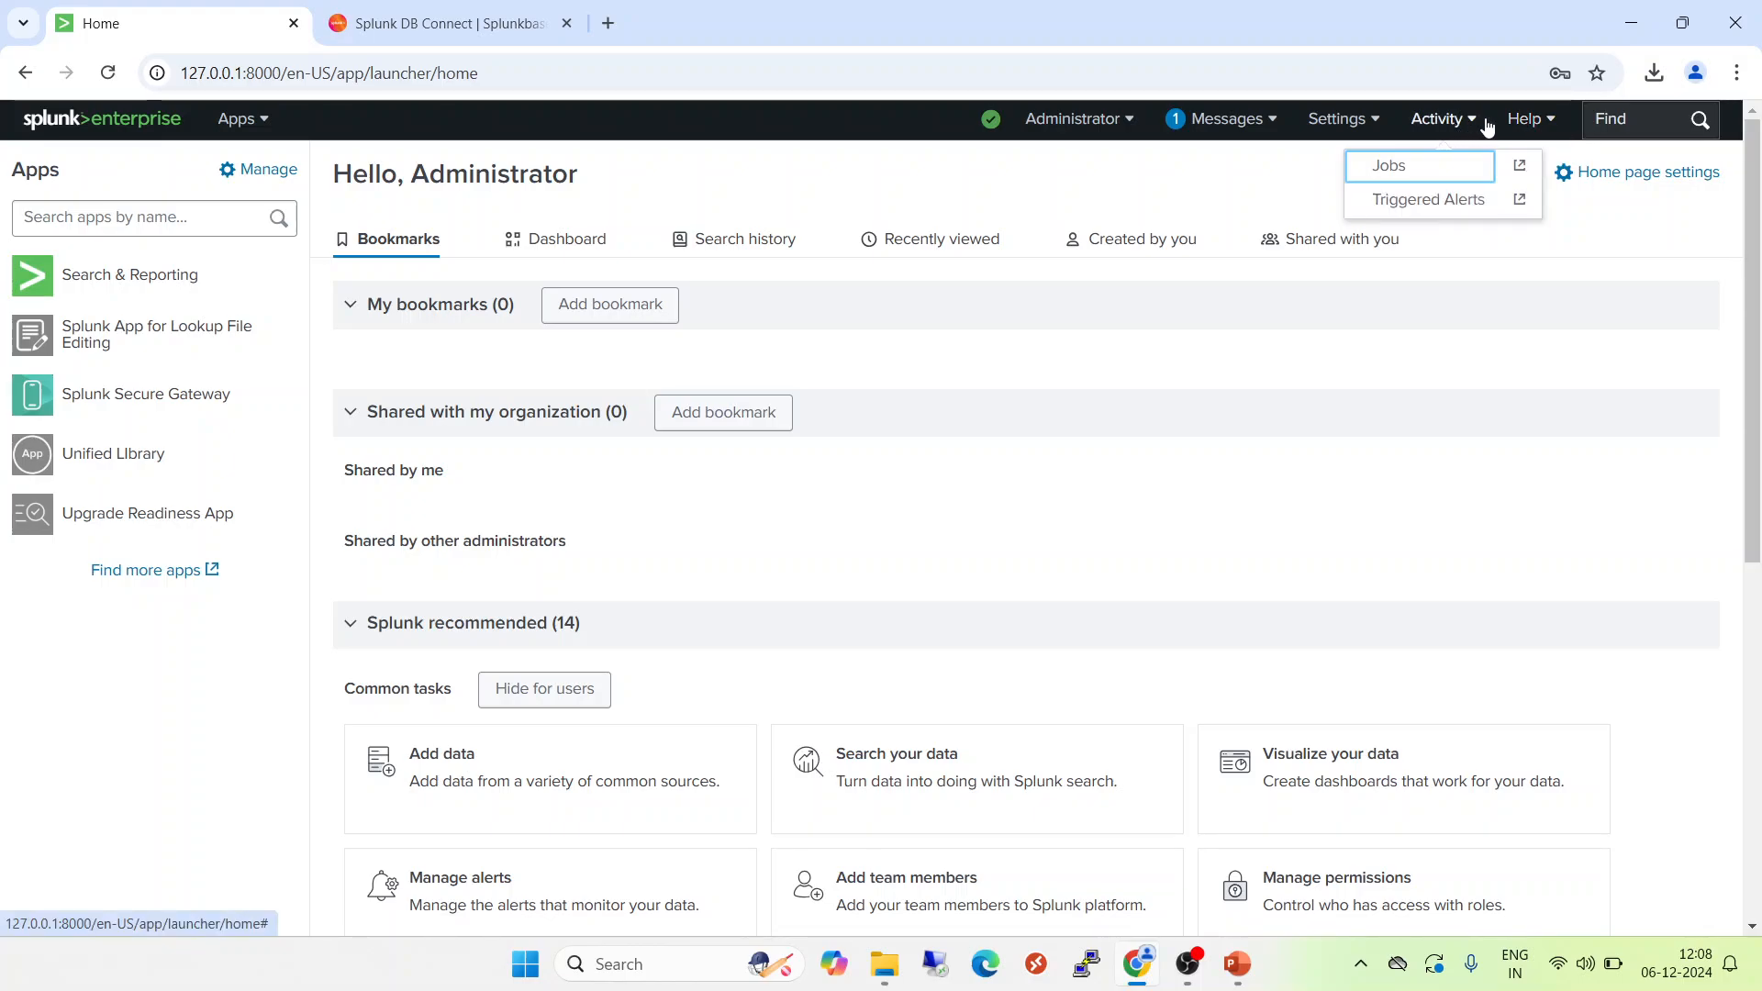
{"action": "left_click", "coordinate": [1531, 120]}
{"action": "left_click", "coordinate": [1441, 405]}
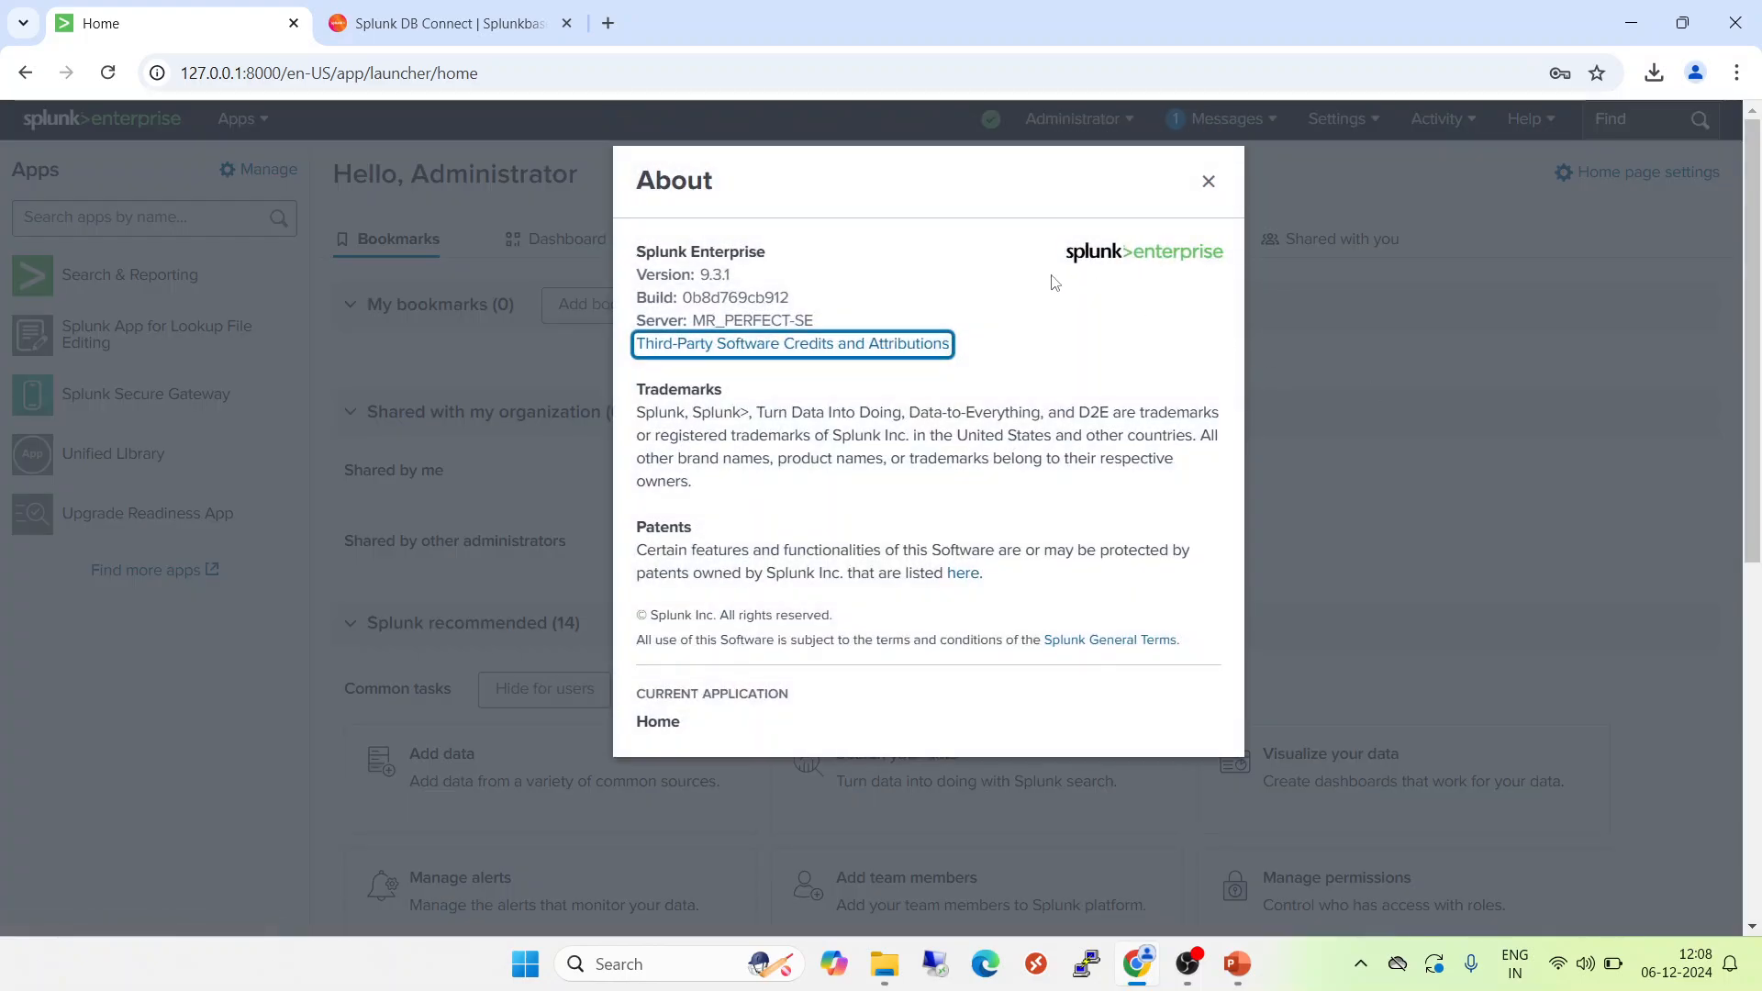
{"action": "left_click_drag", "start_coordinate": [750, 272], "coordinate": [638, 247]}
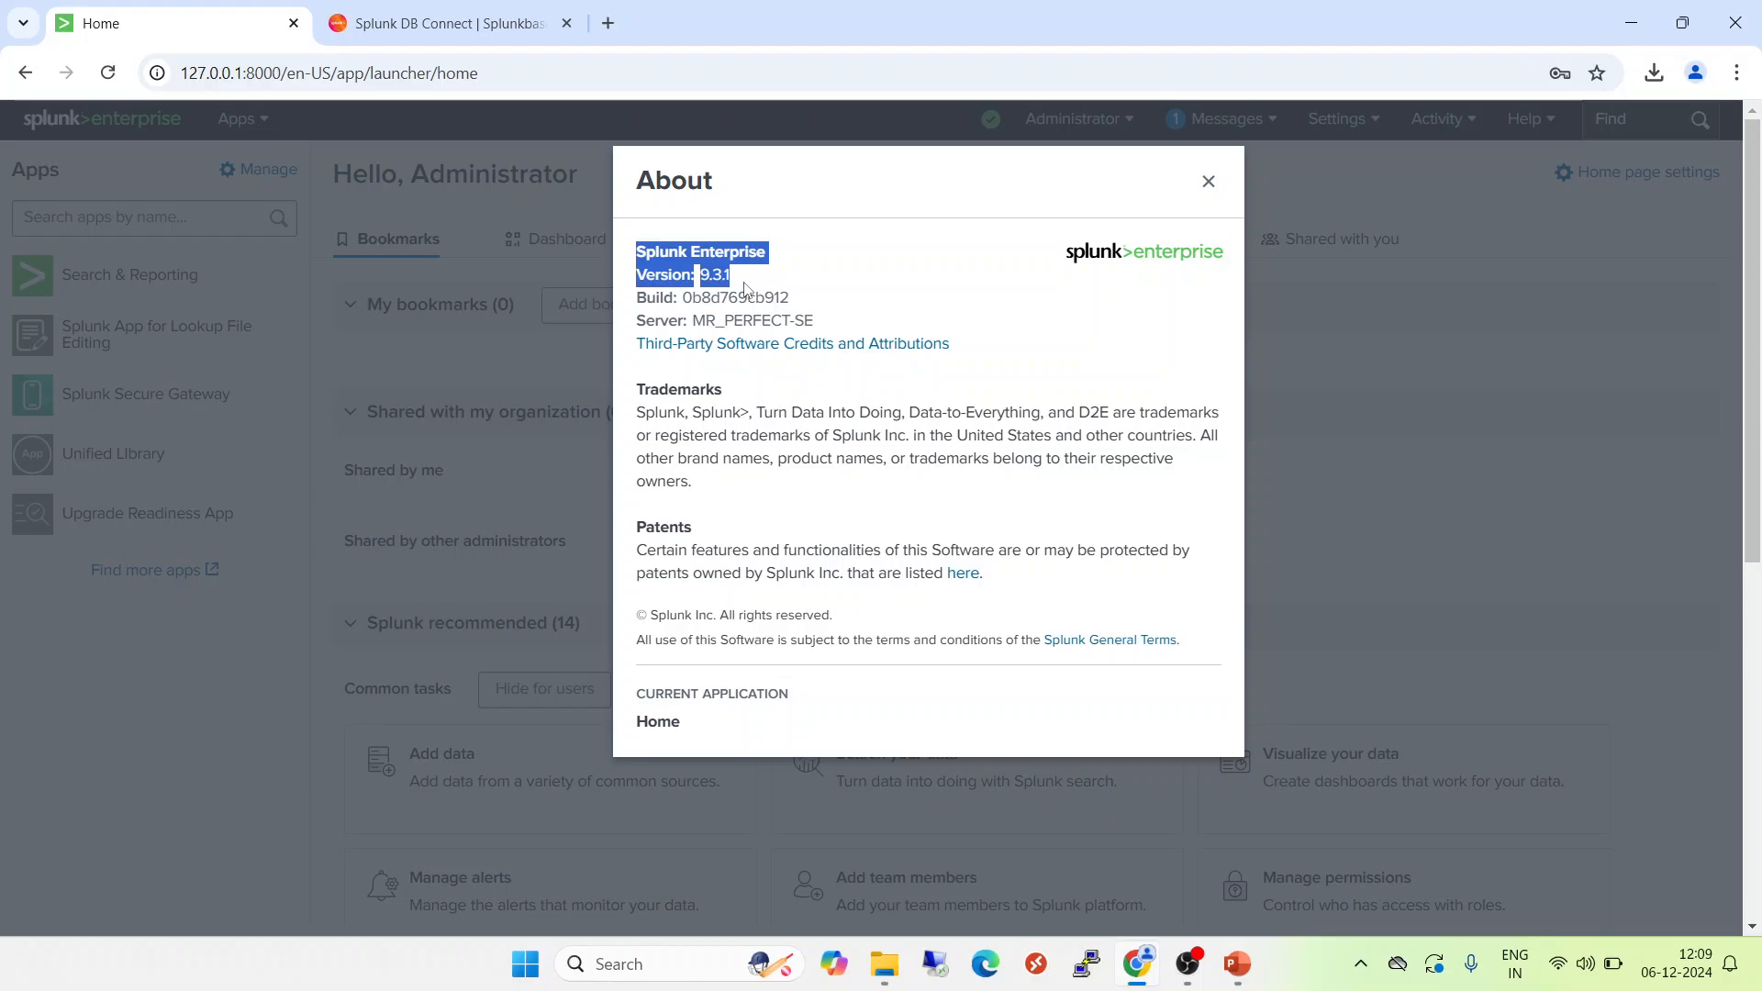
Examine the Splunk DB Connect version history on Splunkbase for the platform compatibility of release 3.18.1.
{"action": "left_click", "coordinate": [404, 17]}
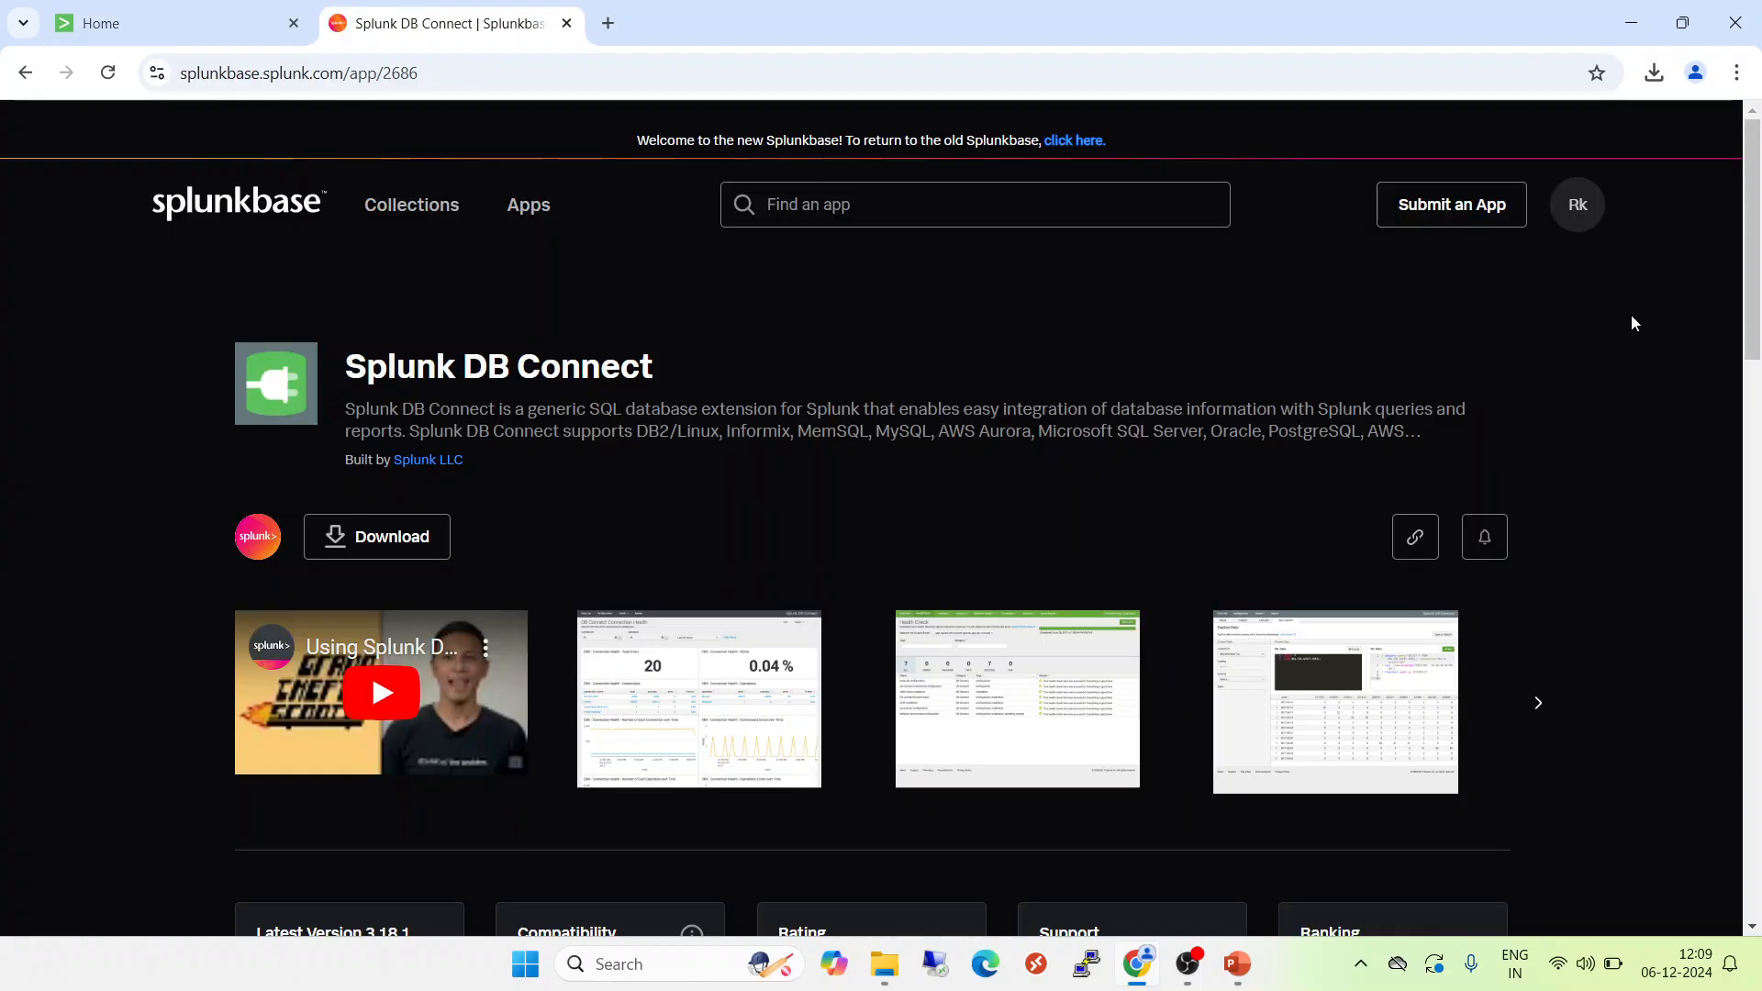
{"action": "left_click_drag", "start_coordinate": [1757, 329], "coordinate": [1744, 542]}
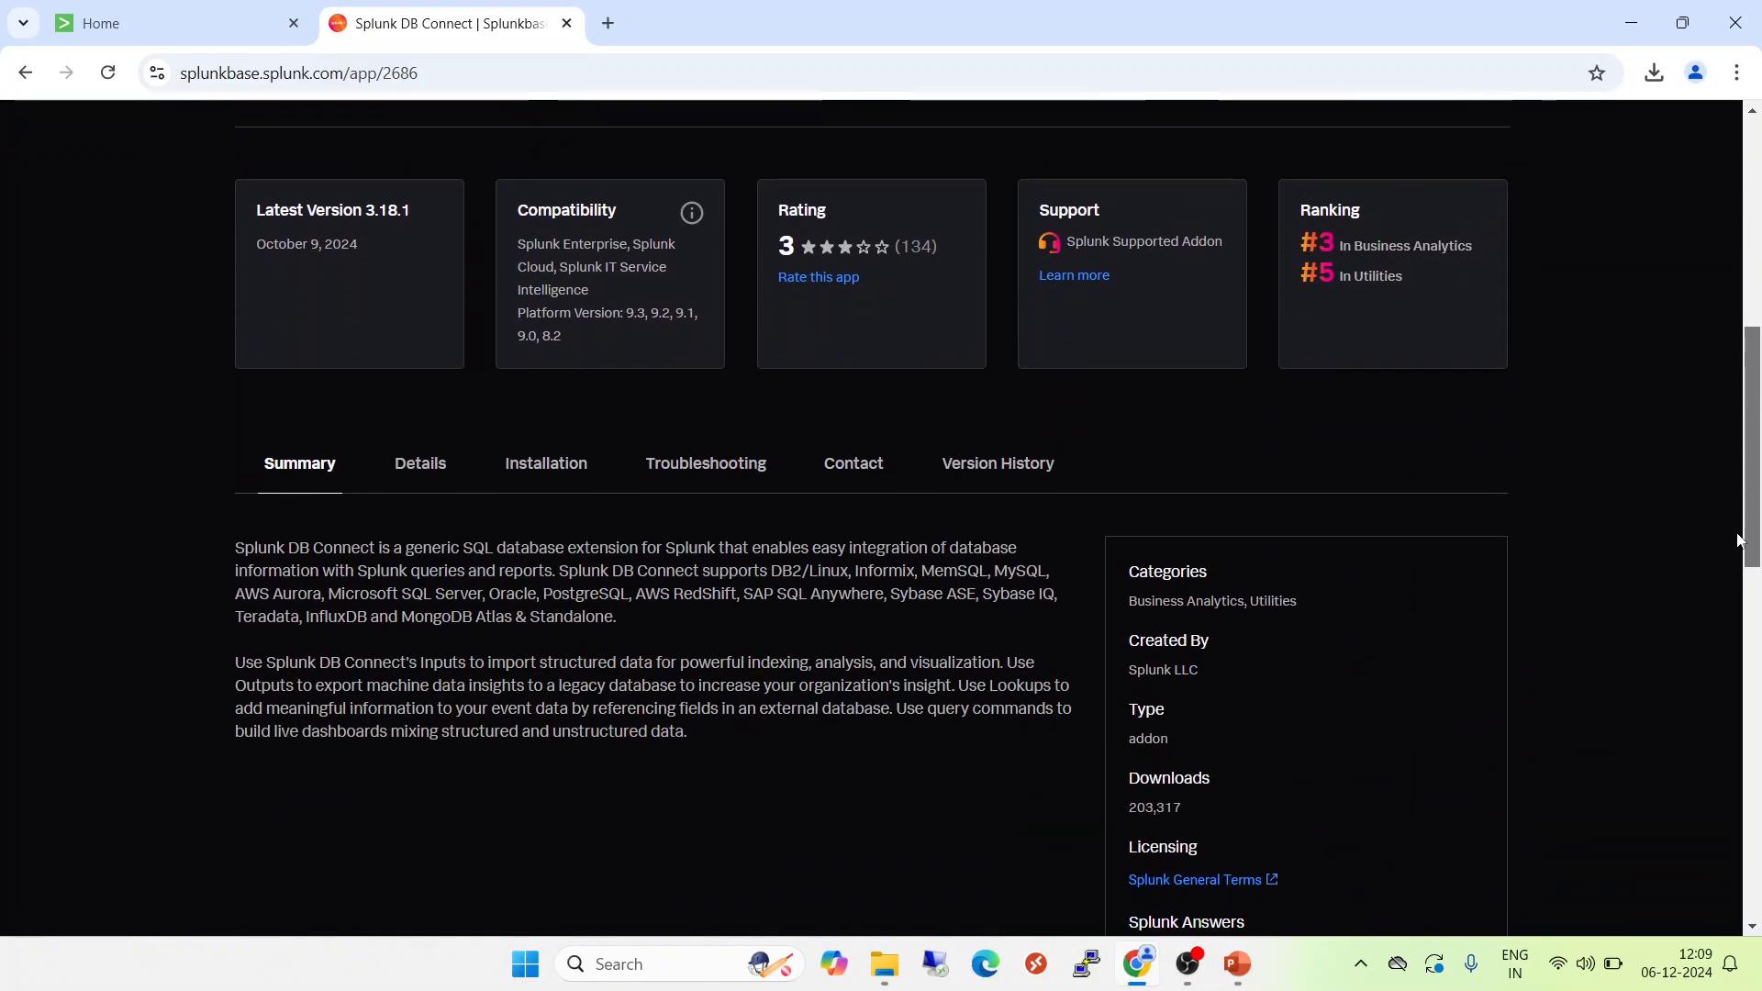
{"action": "left_click", "coordinate": [1025, 468]}
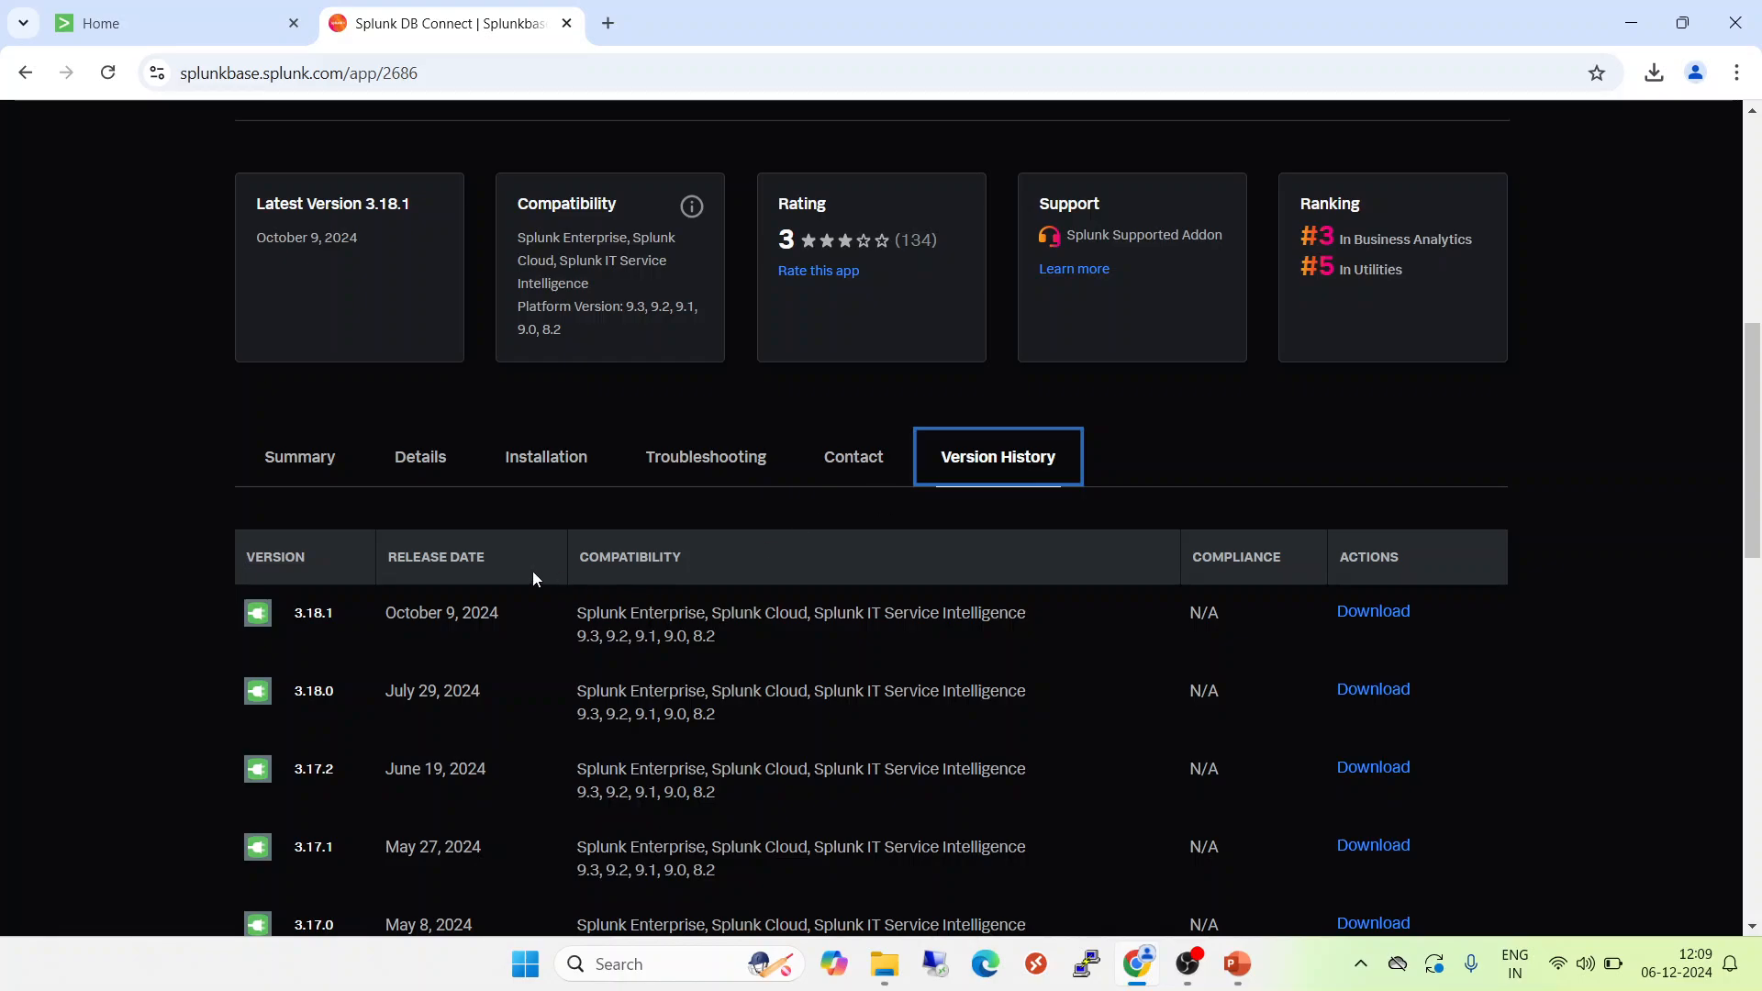
{"action": "left_click", "coordinate": [337, 618]}
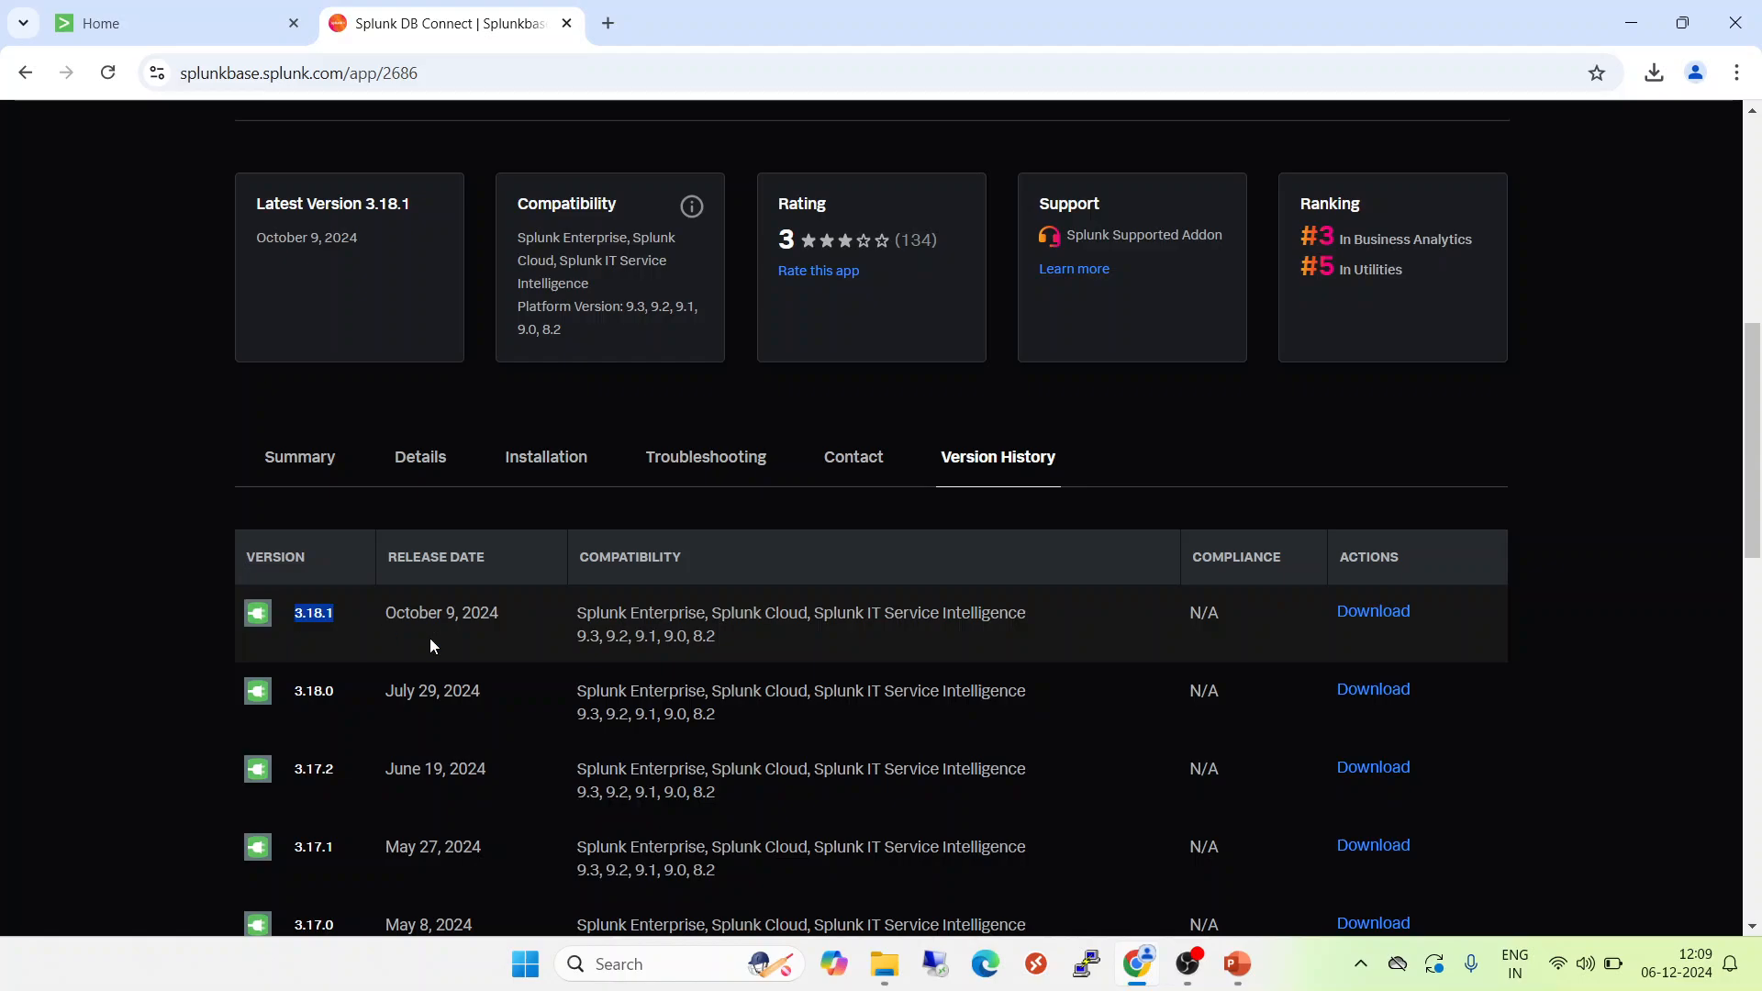
{"action": "left_click_drag", "start_coordinate": [730, 642], "coordinate": [578, 606]}
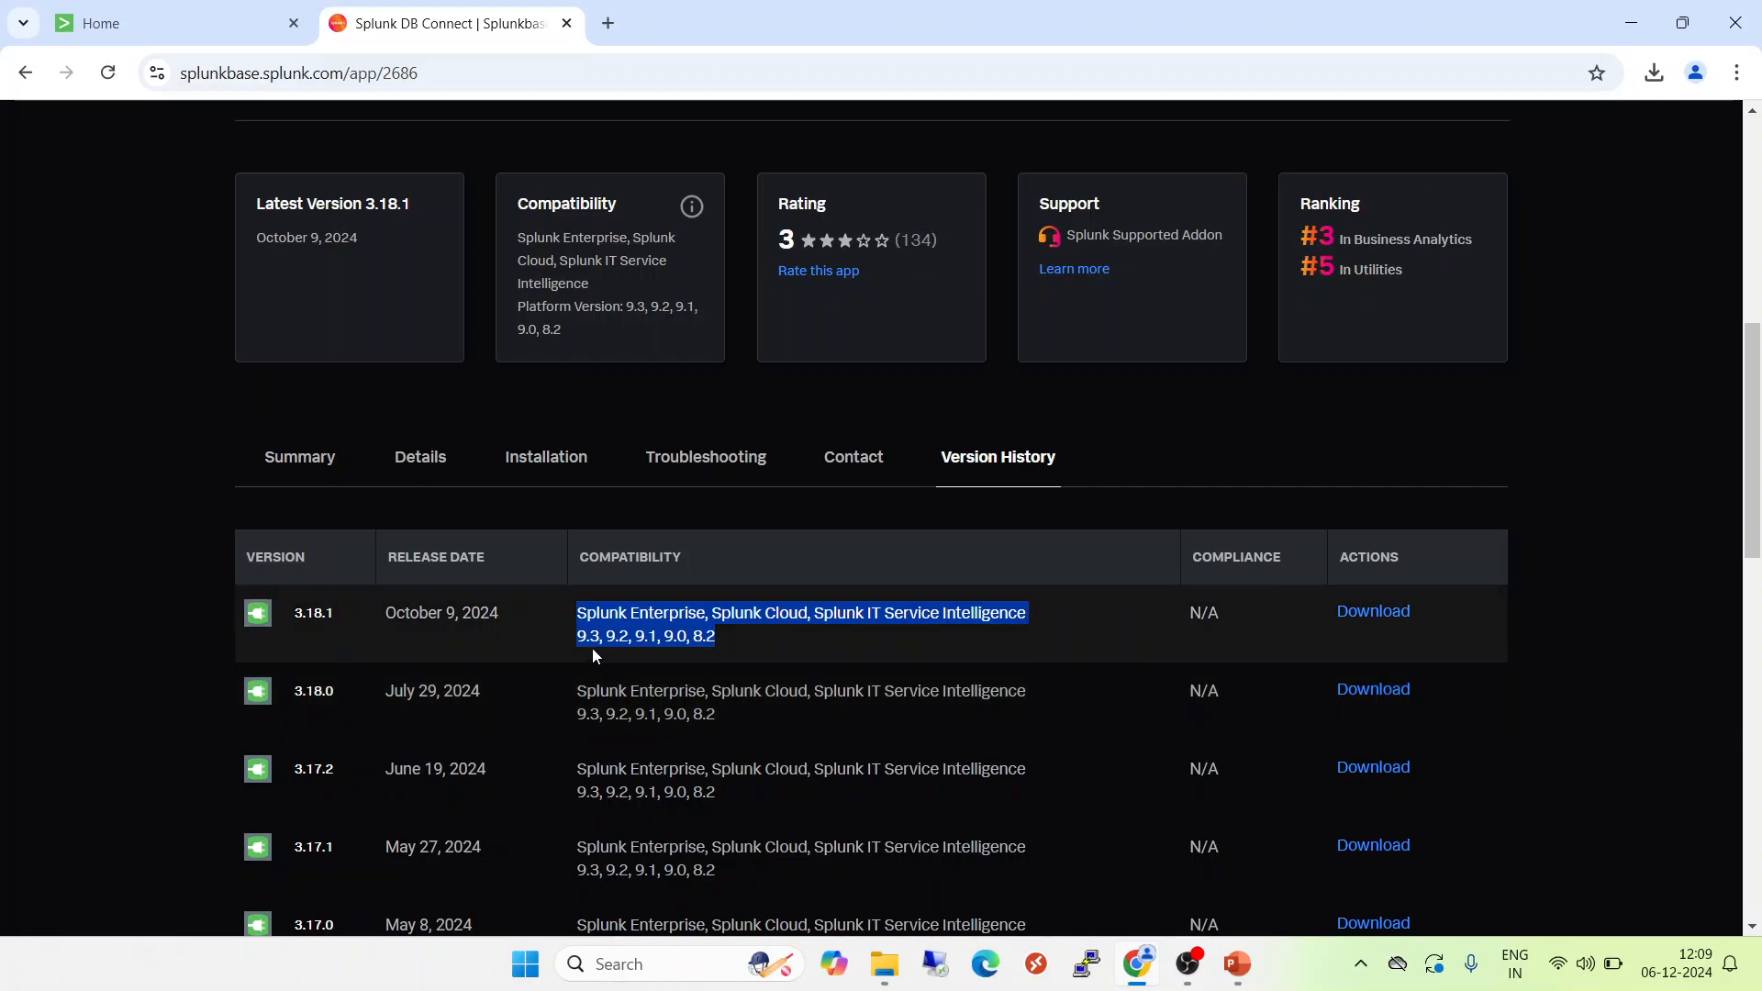
{"action": "left_click", "coordinate": [592, 648]}
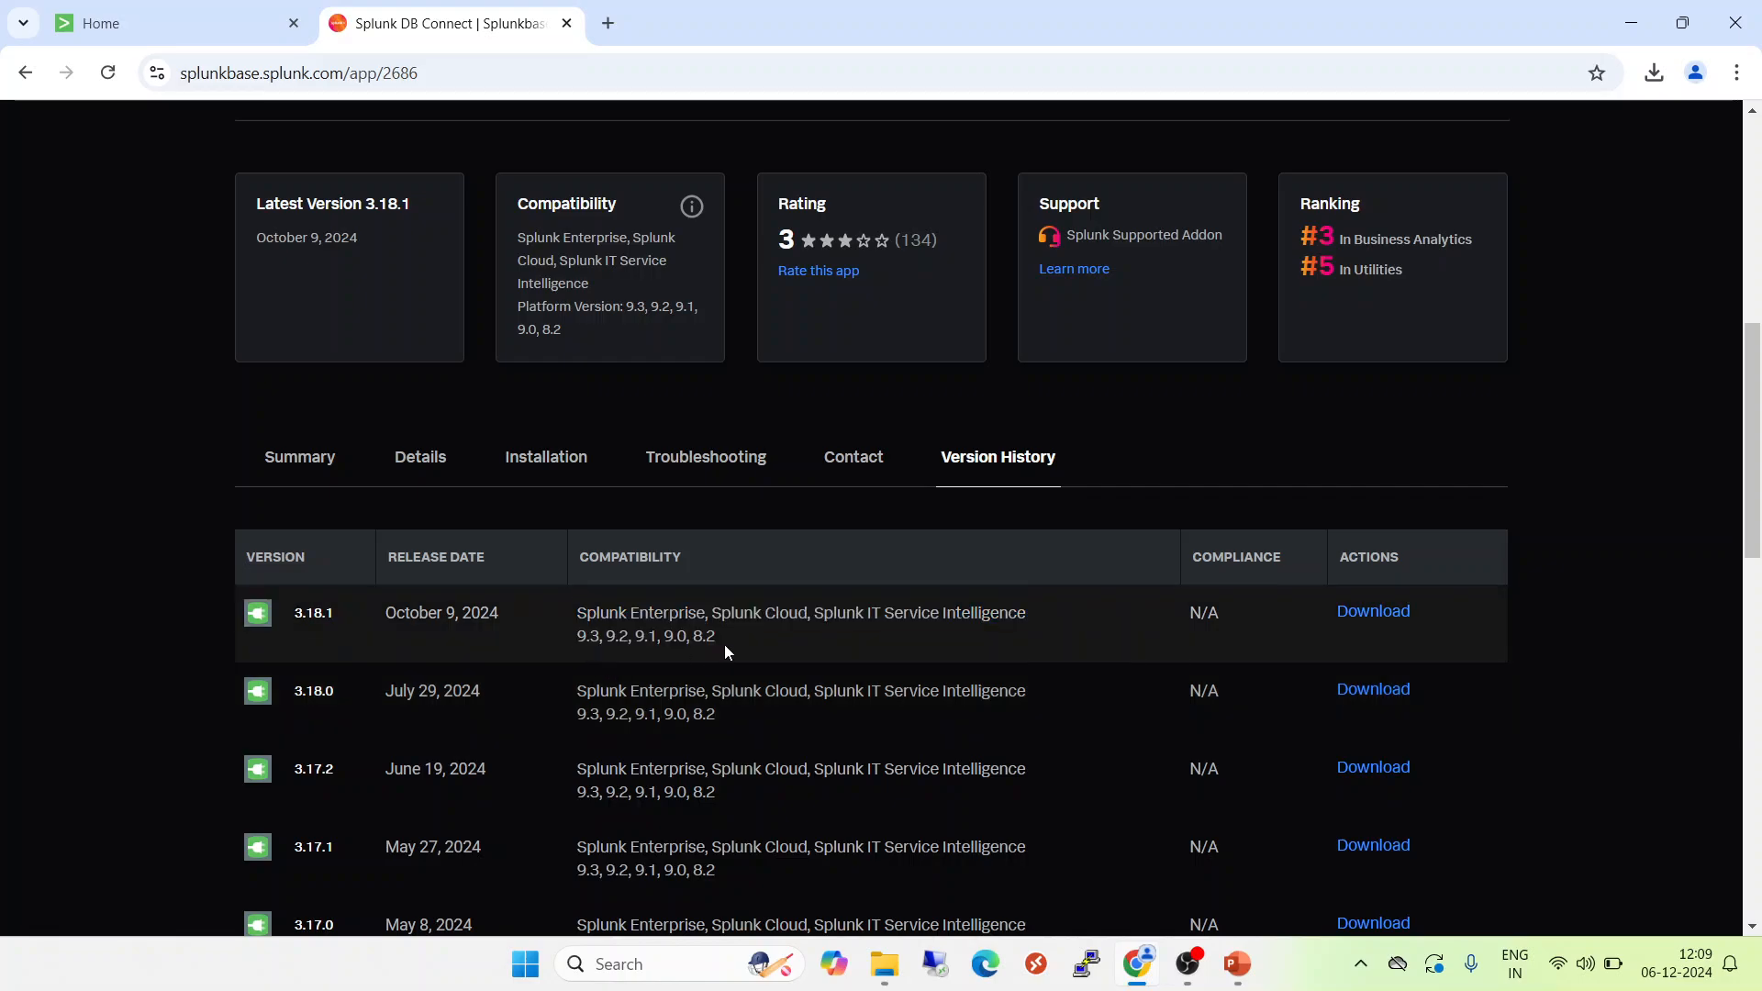
{"action": "left_click_drag", "start_coordinate": [724, 644], "coordinate": [573, 624]}
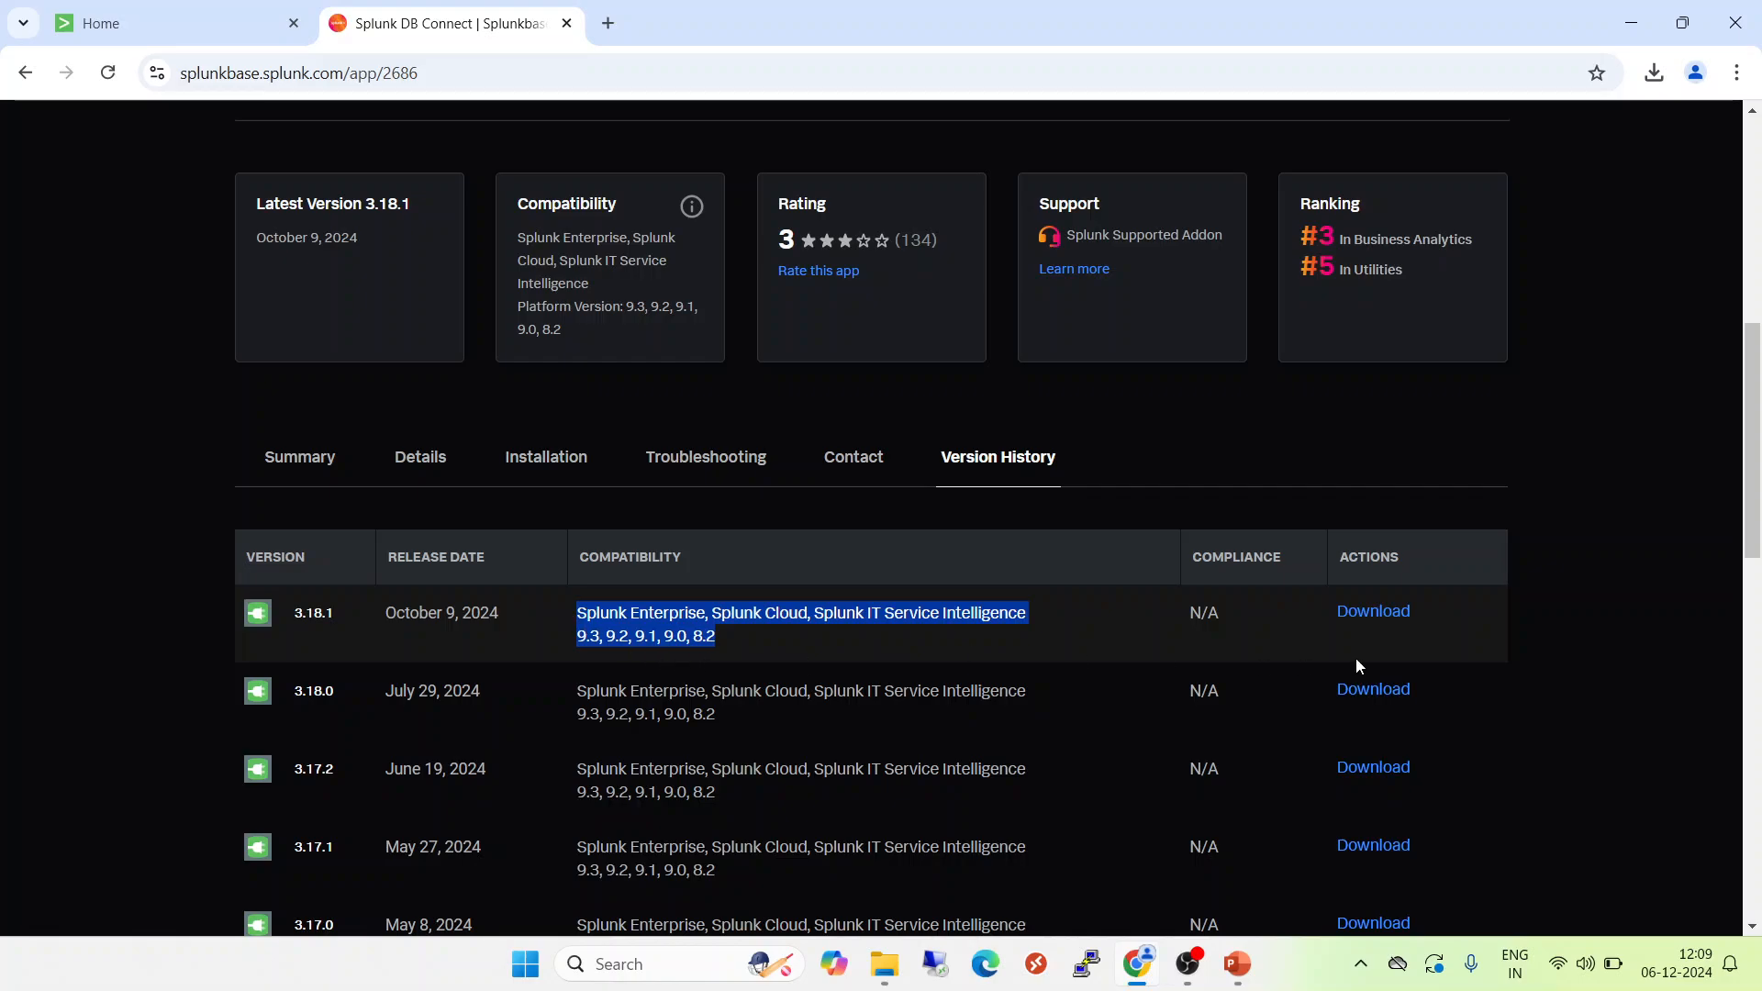
Download Splunk DB Connect 3.18.1, accepting the license terms and contact-sharing consent, and check the browser's download progress.
{"action": "left_click", "coordinate": [1377, 615]}
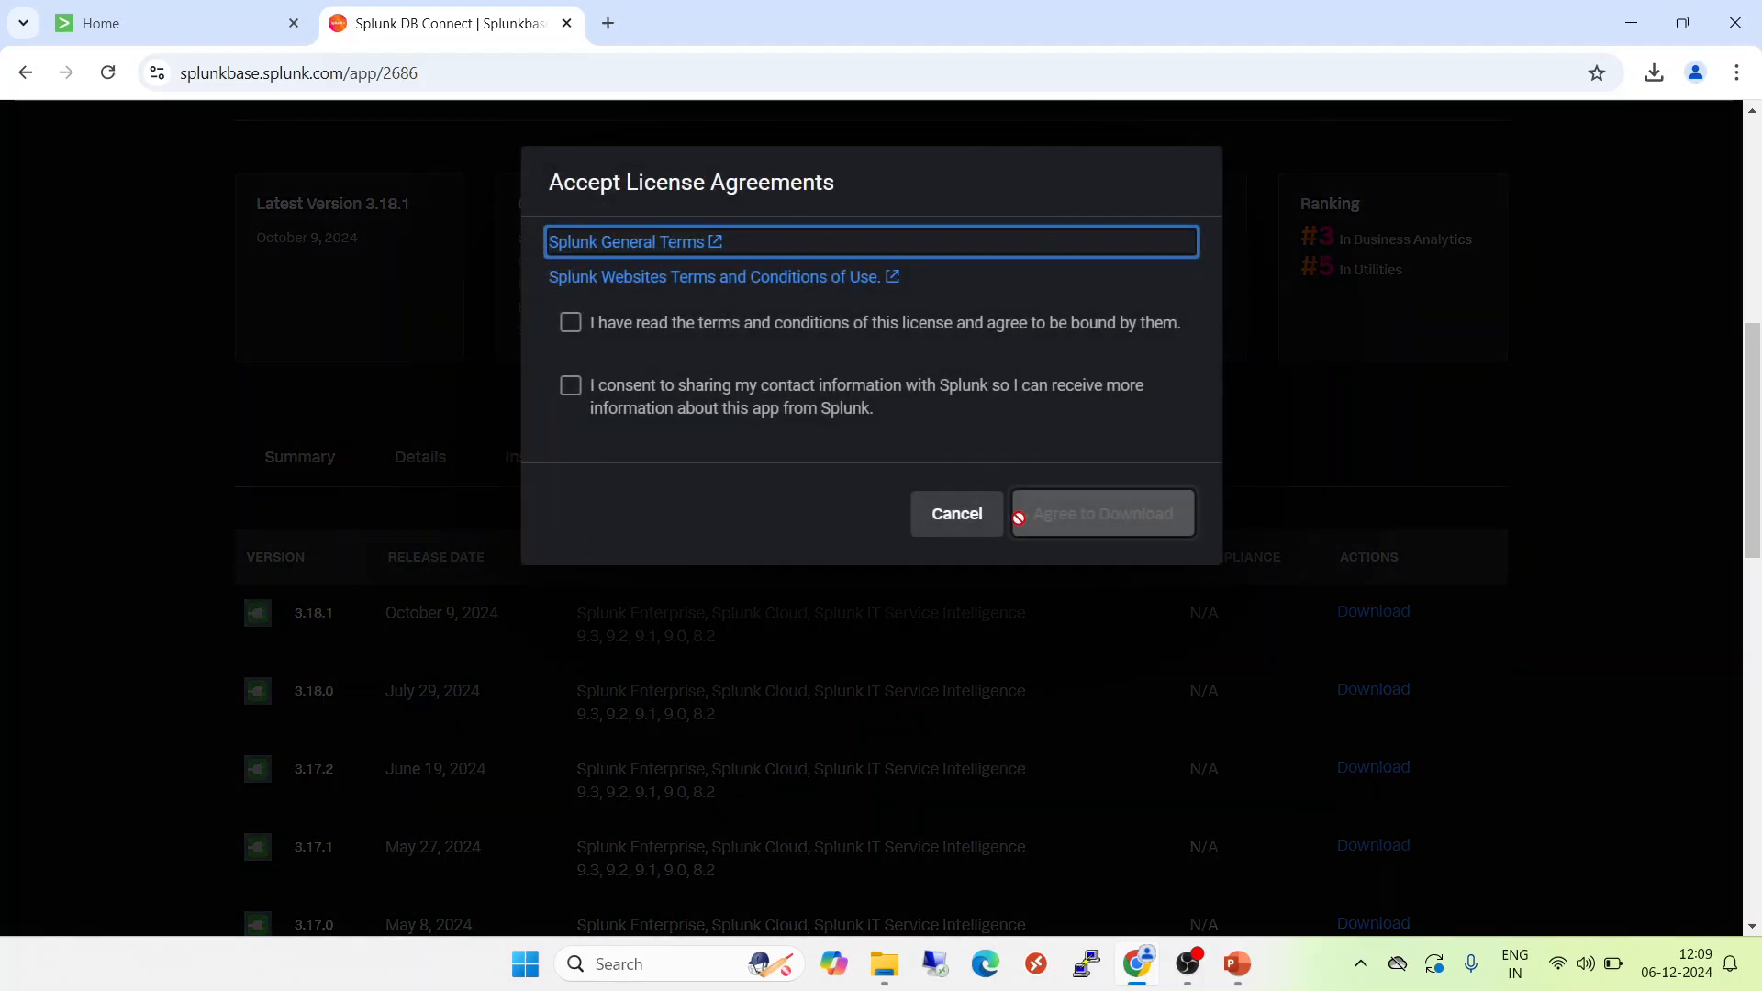
{"action": "left_click", "coordinate": [748, 338]}
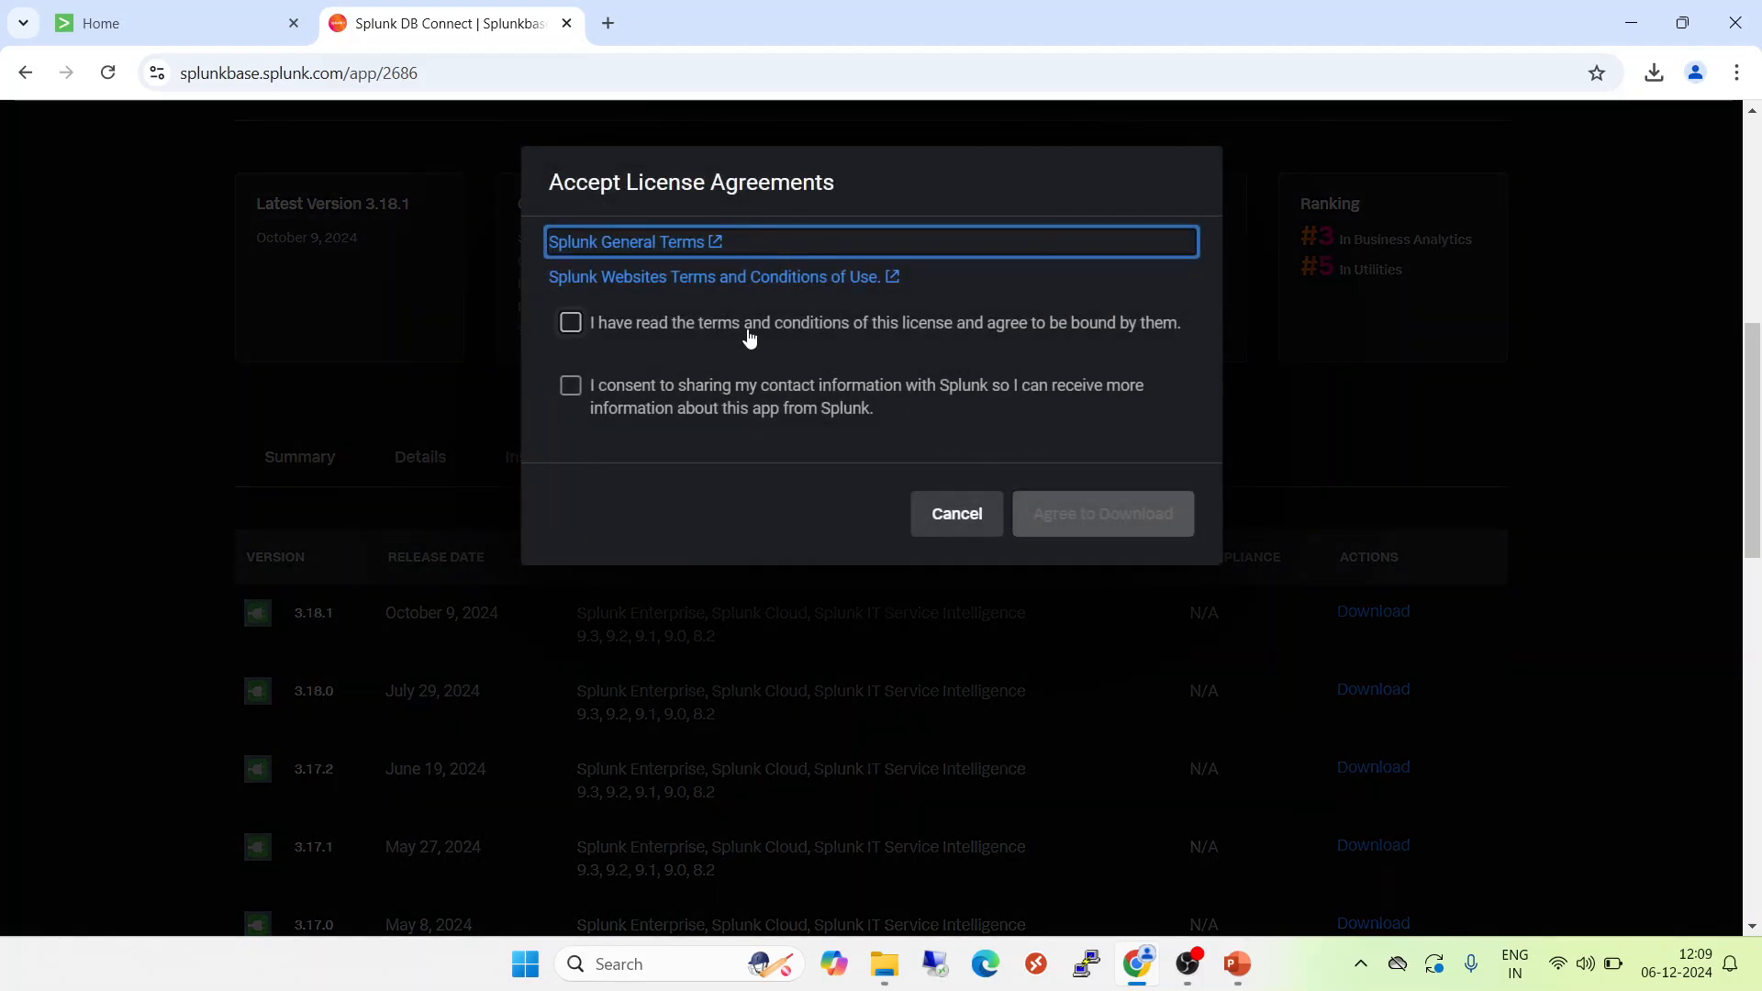
{"action": "left_click", "coordinate": [736, 406]}
{"action": "left_click", "coordinate": [1067, 525]}
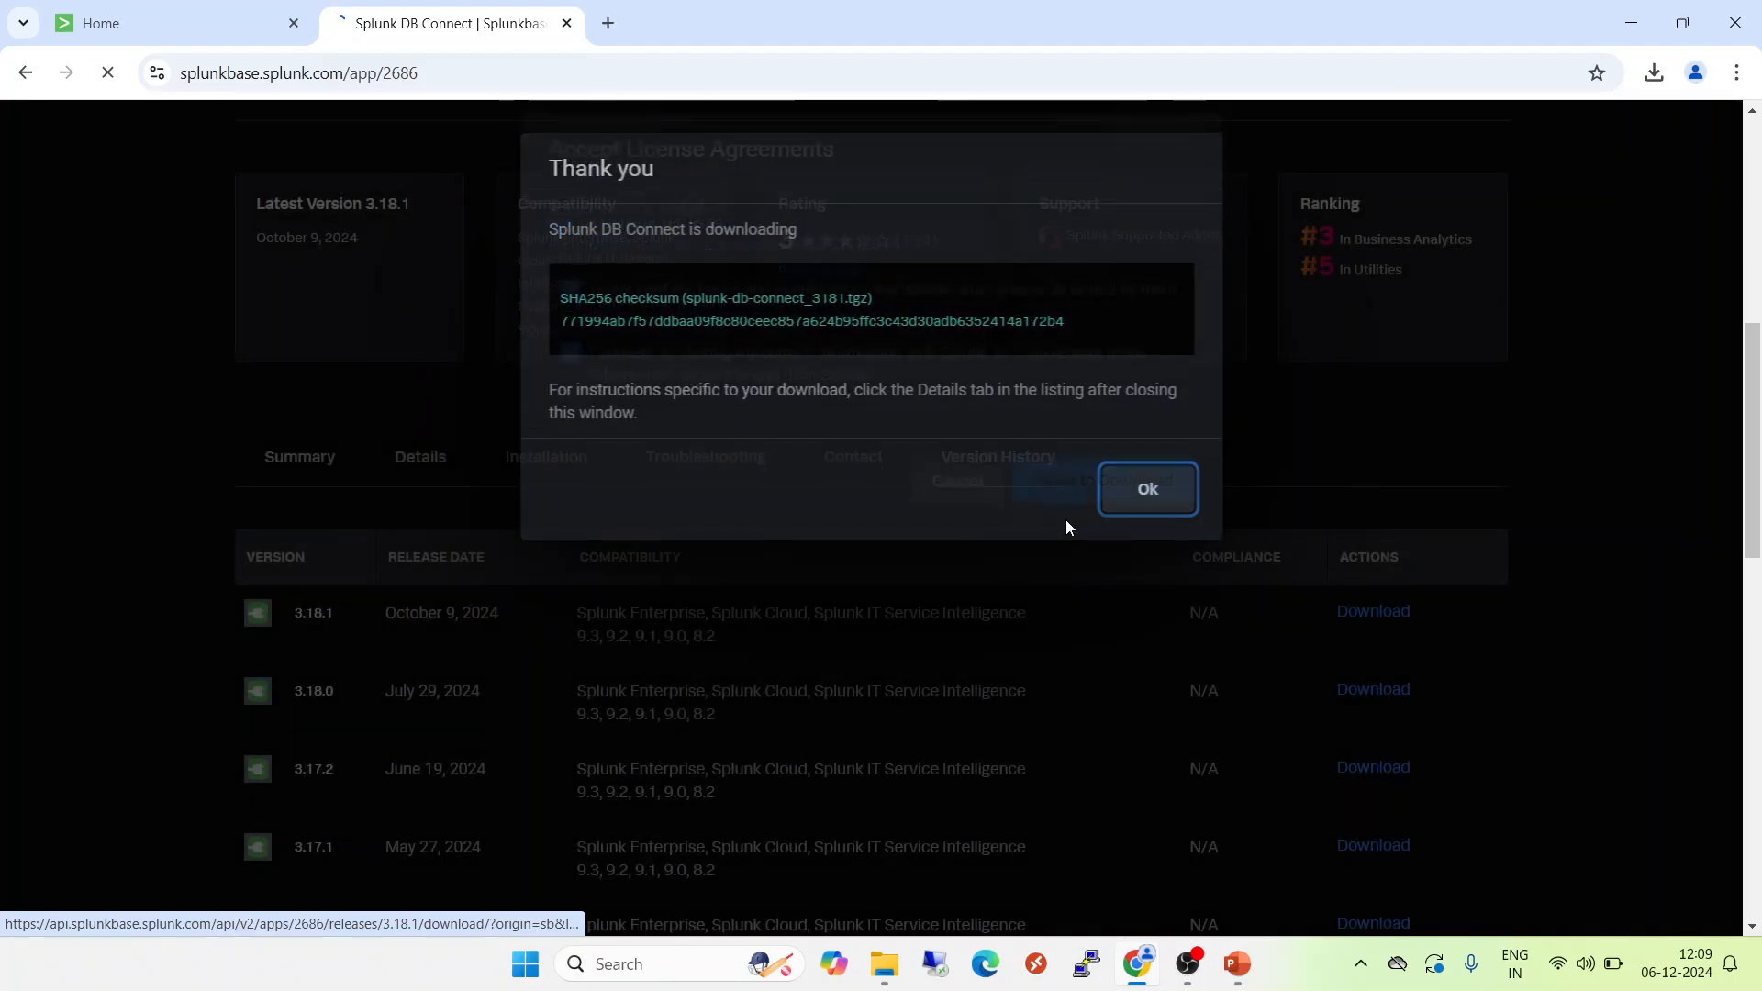
{"action": "left_click", "coordinate": [1151, 505]}
{"action": "left_click", "coordinate": [1654, 75]}
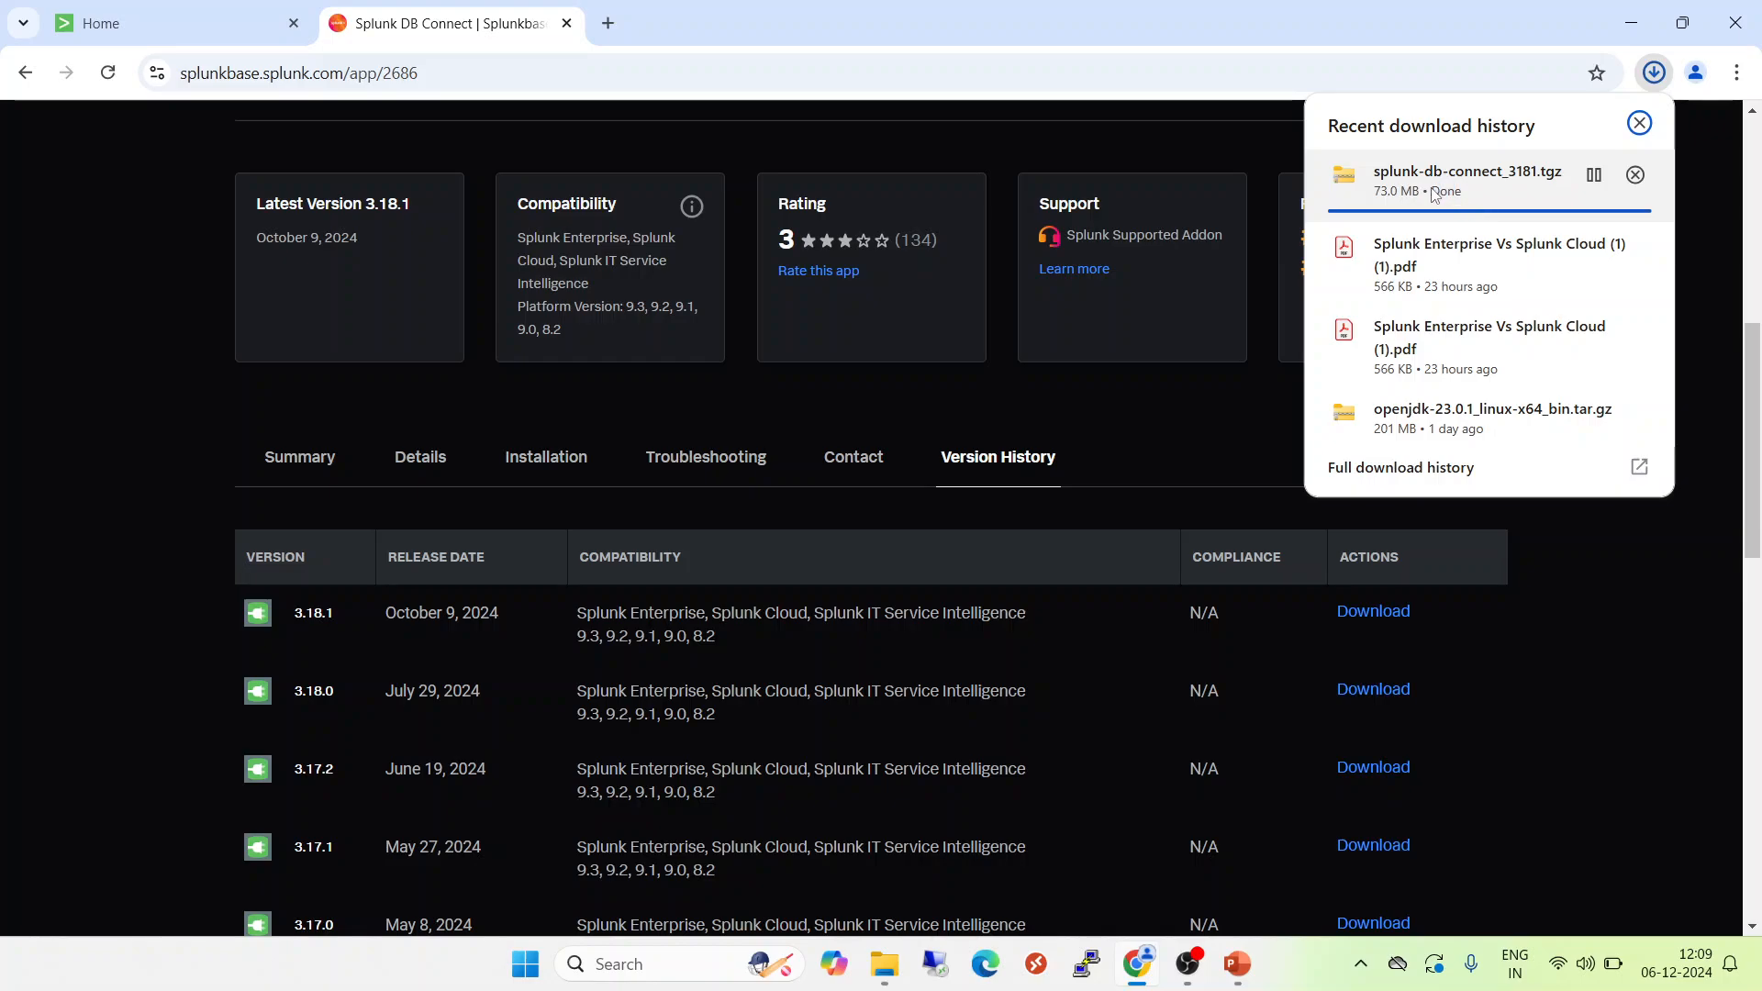
Close the About information in the local Splunk Enterprise and open the form for installing an app from a file.
{"action": "left_click", "coordinate": [184, 23]}
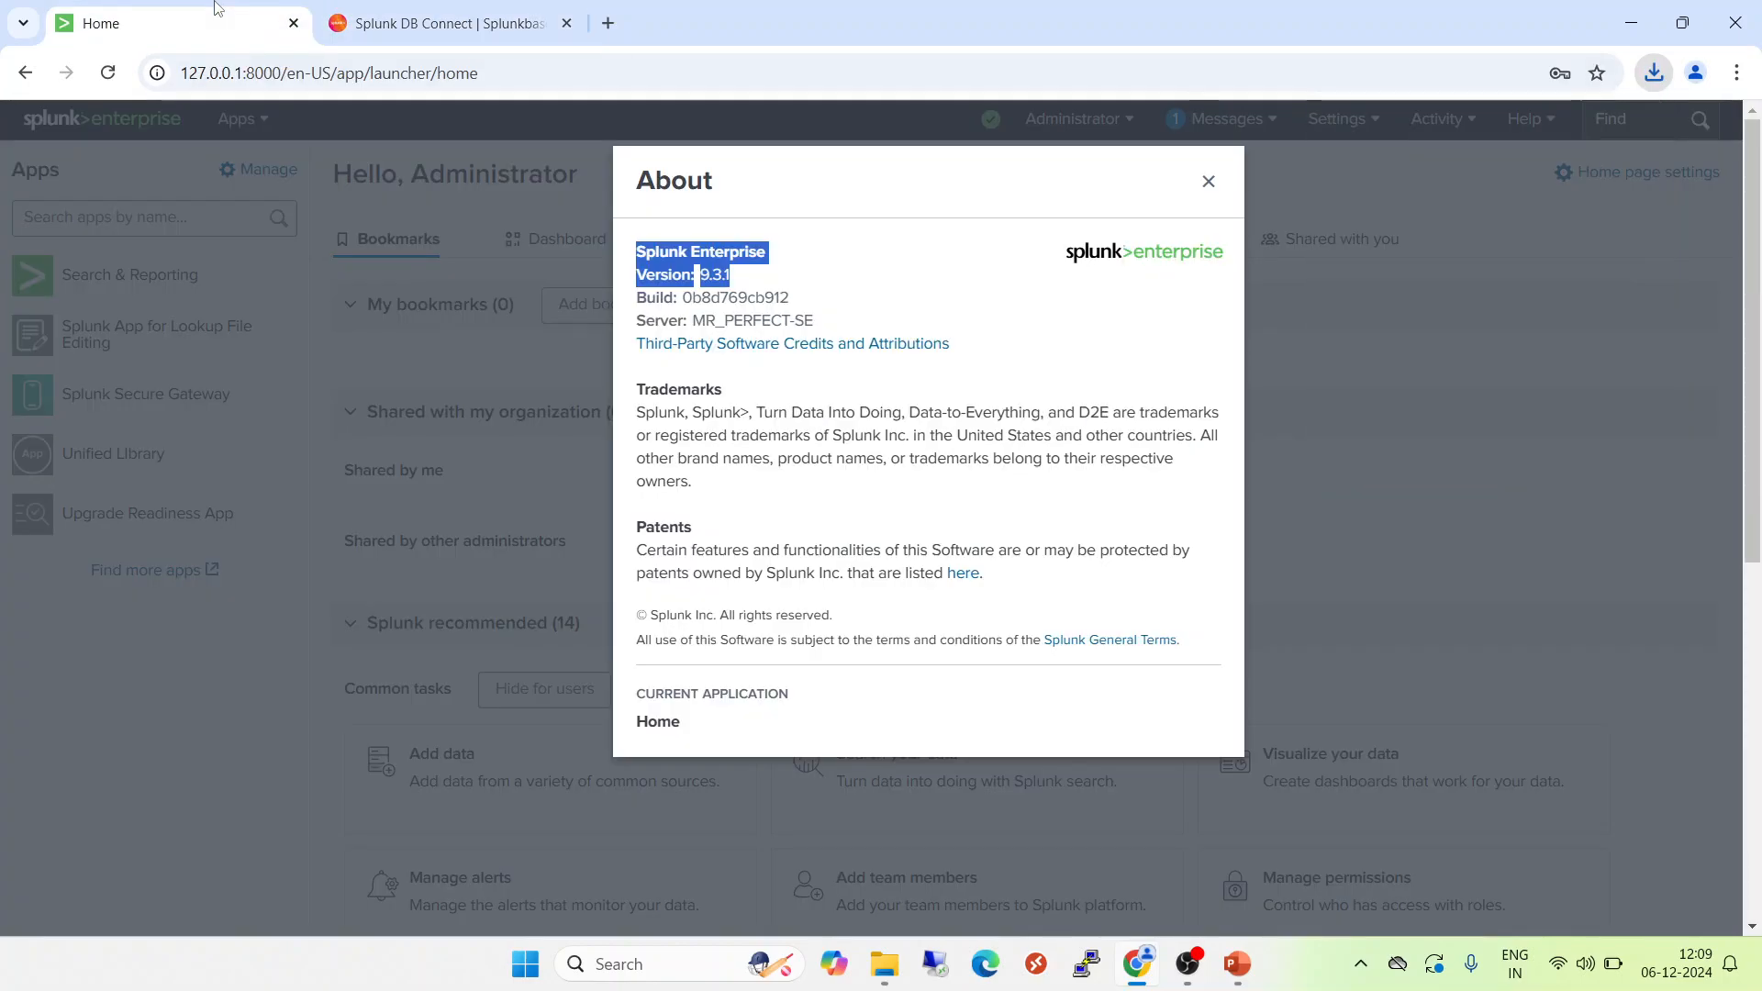
{"action": "left_click", "coordinate": [1209, 181]}
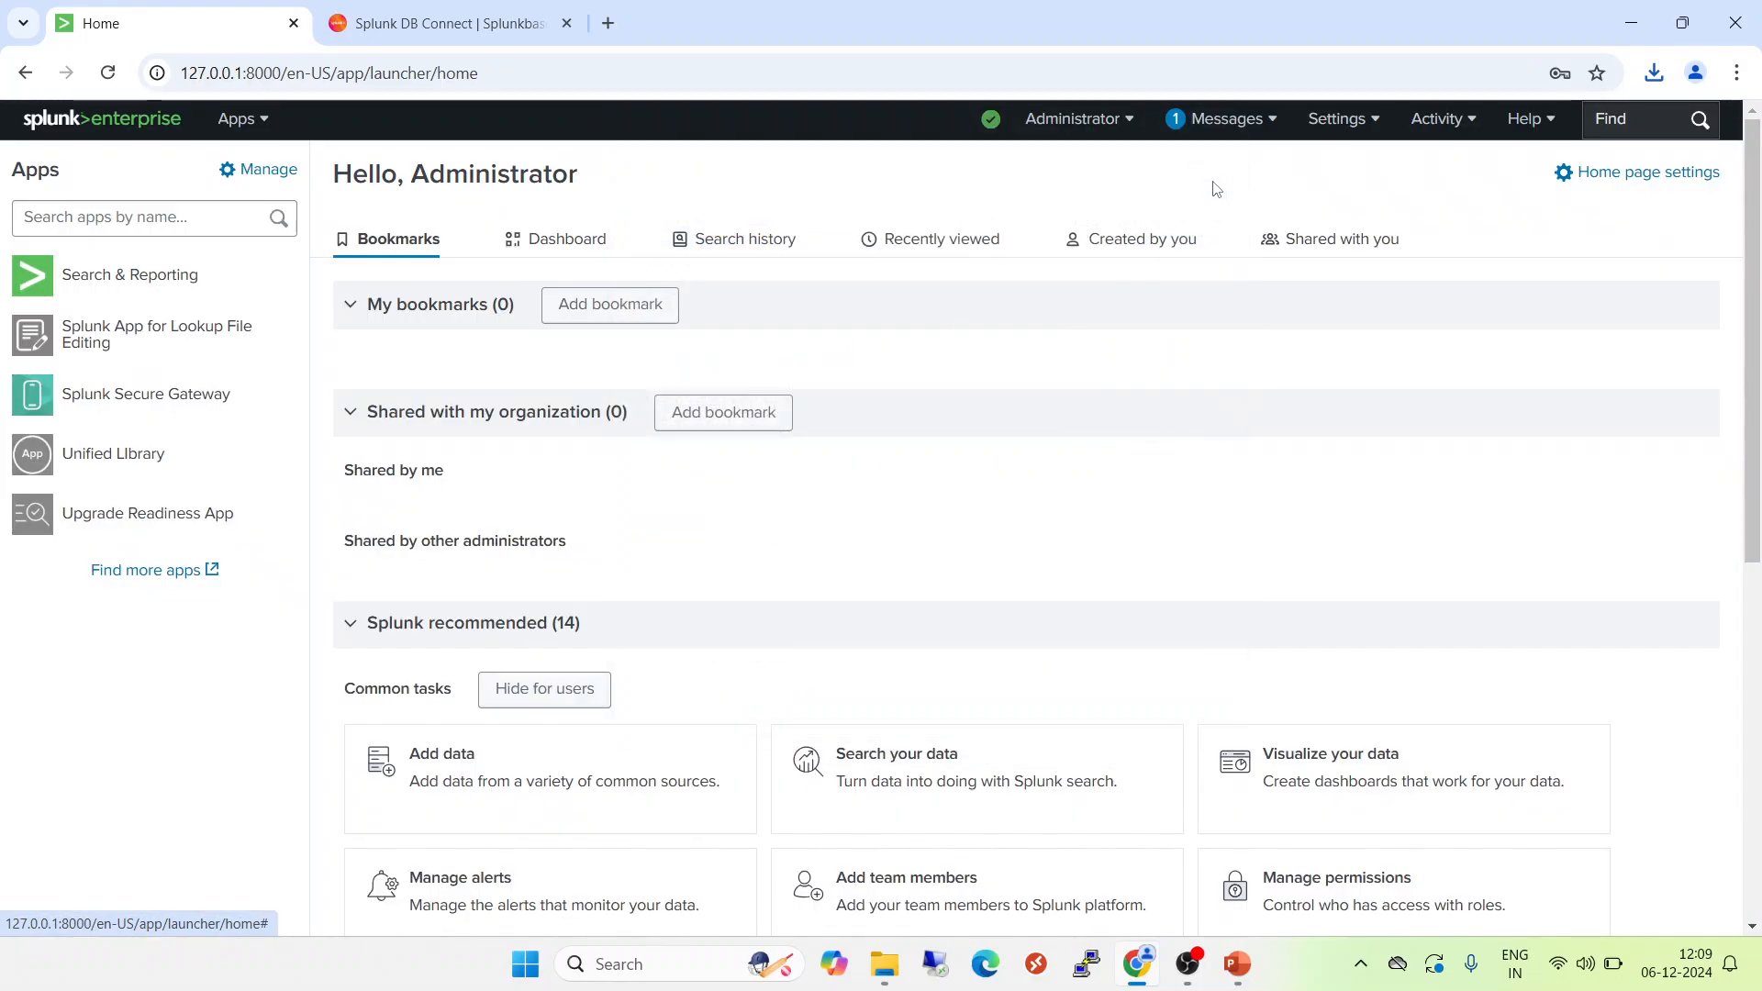
{"action": "left_click", "coordinate": [240, 131]}
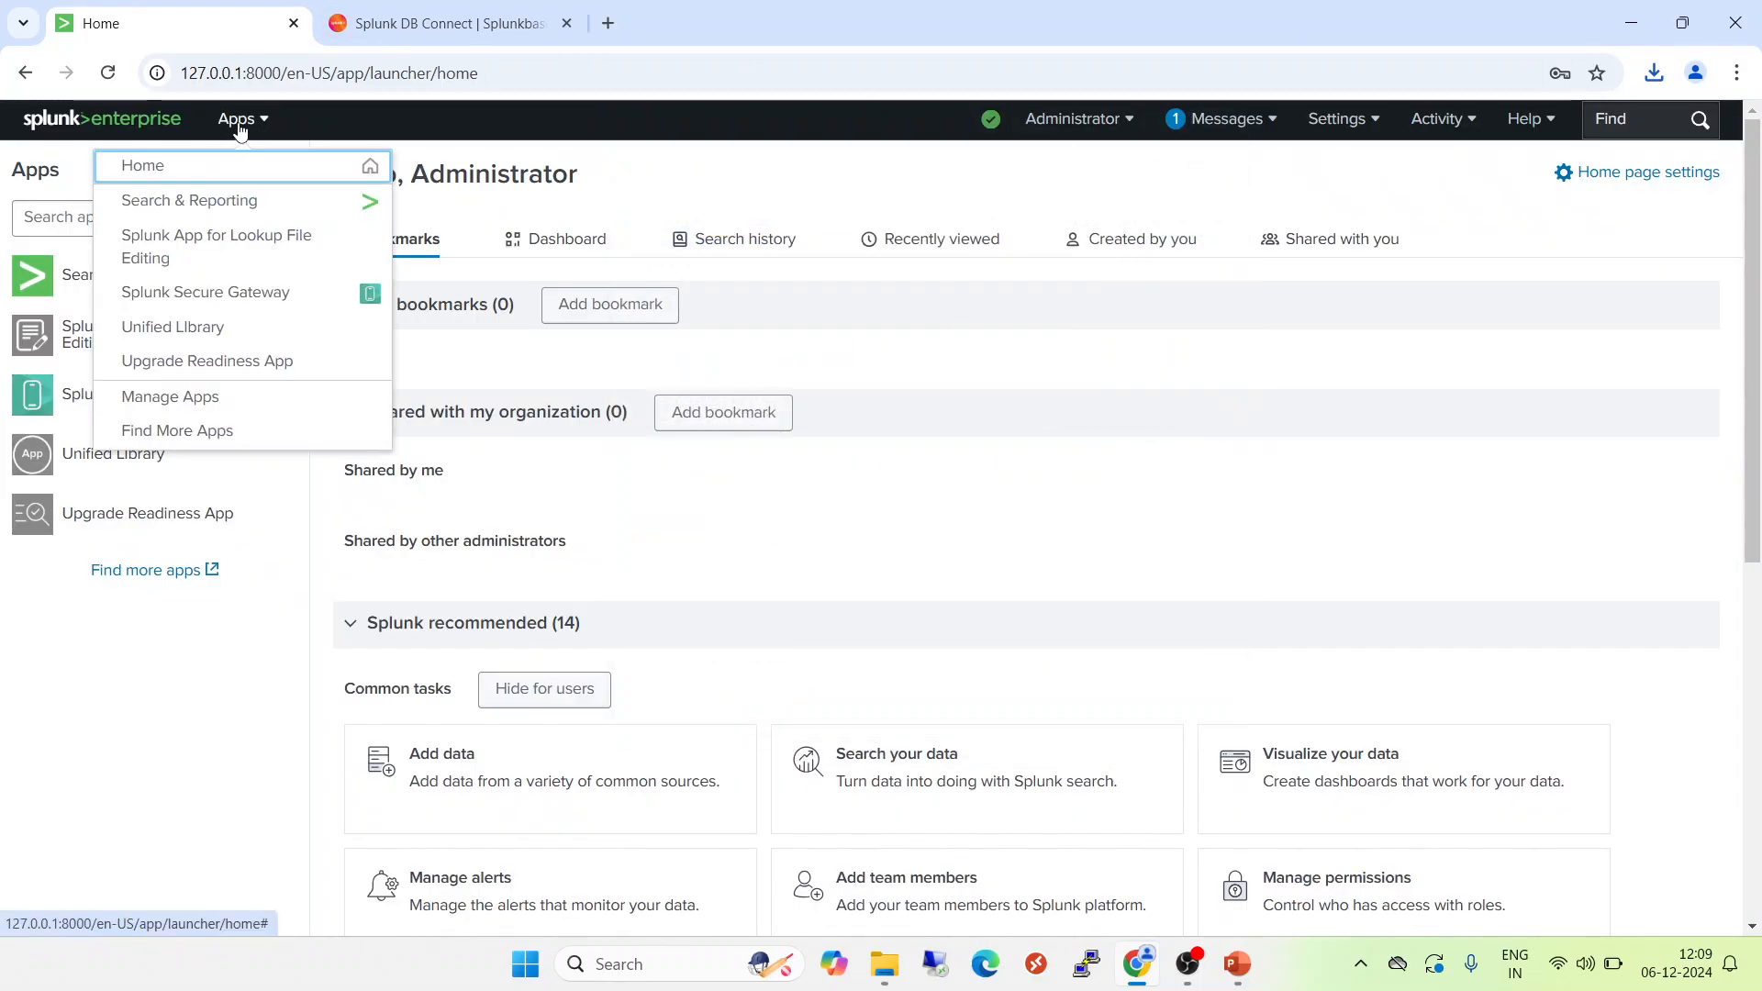
{"action": "left_click", "coordinate": [173, 398]}
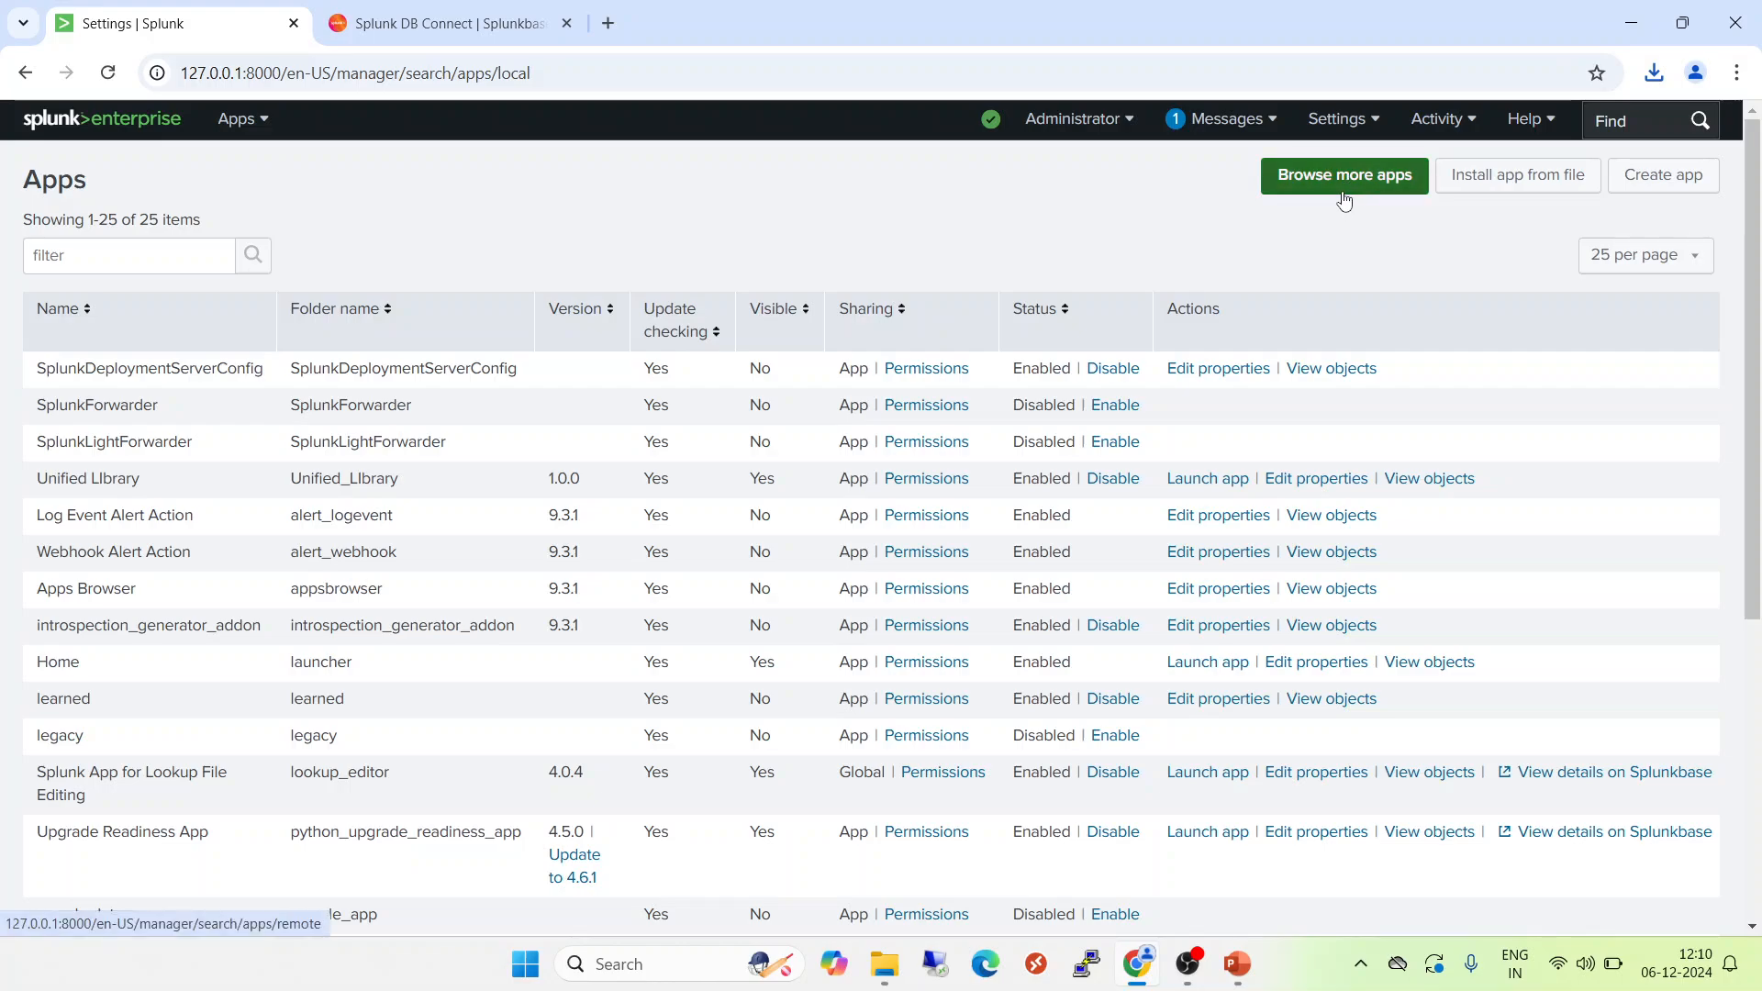
{"action": "left_click", "coordinate": [1514, 184]}
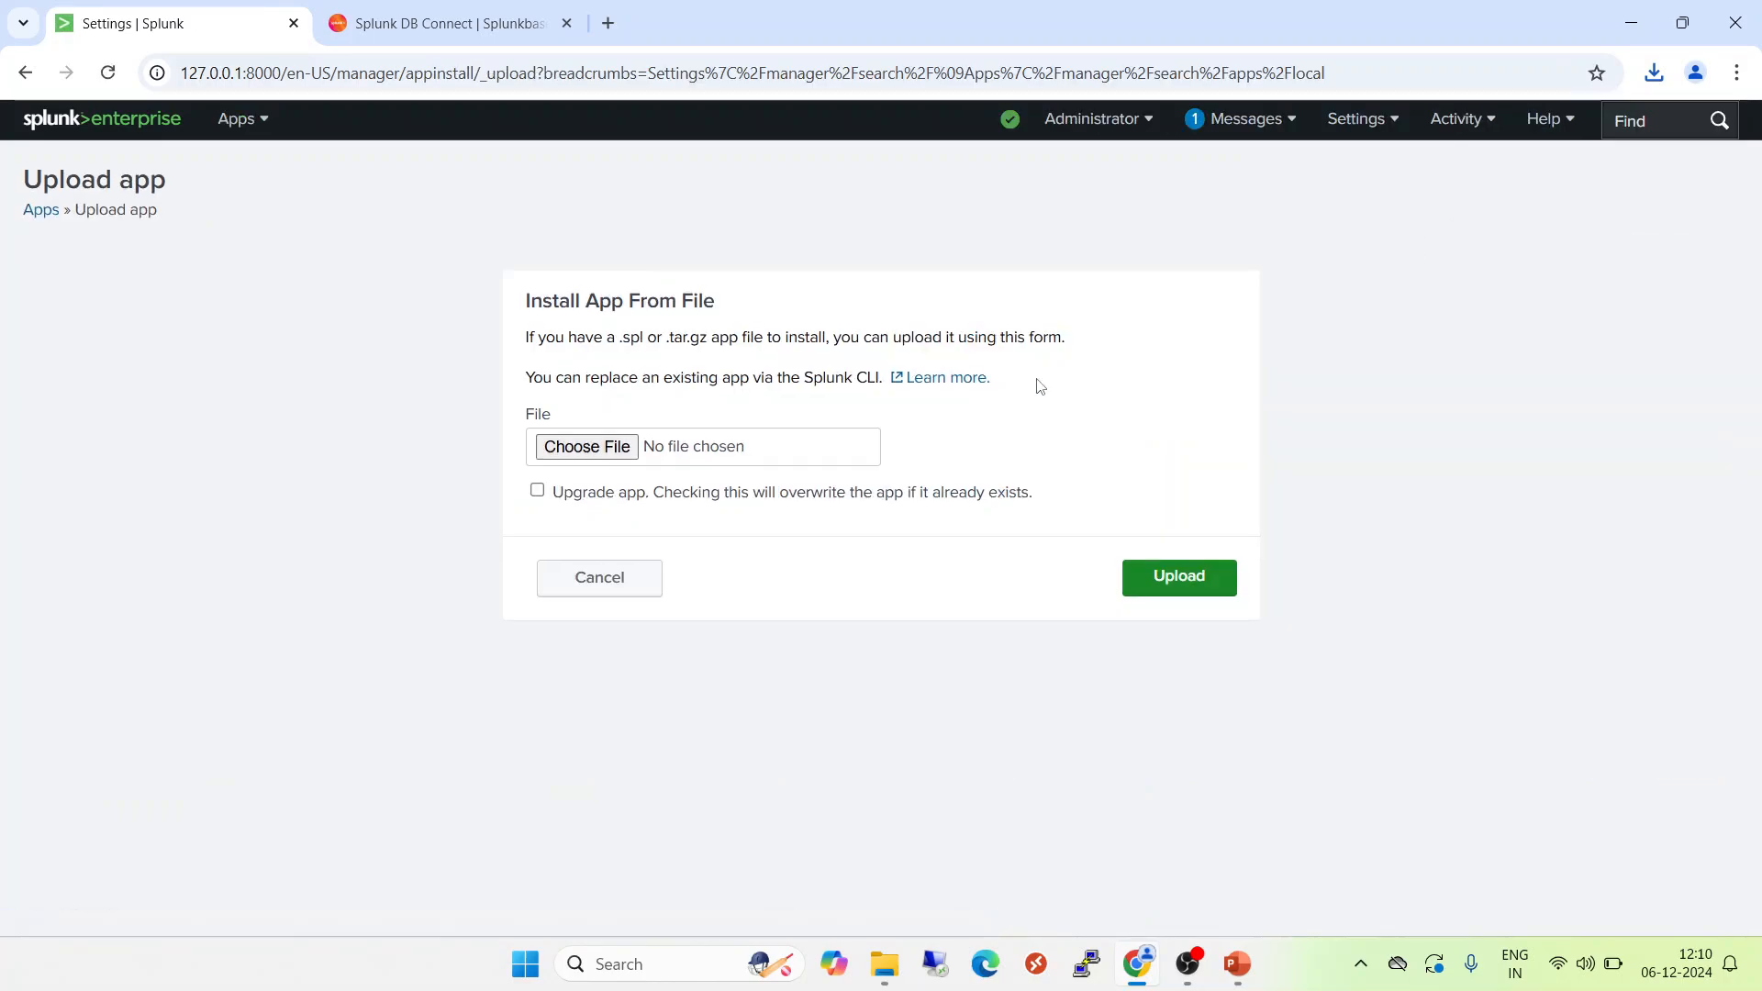
Upload splunk-db-connect_3181.tgz from the Downloads folder as the app to install.
{"action": "left_click", "coordinate": [587, 447]}
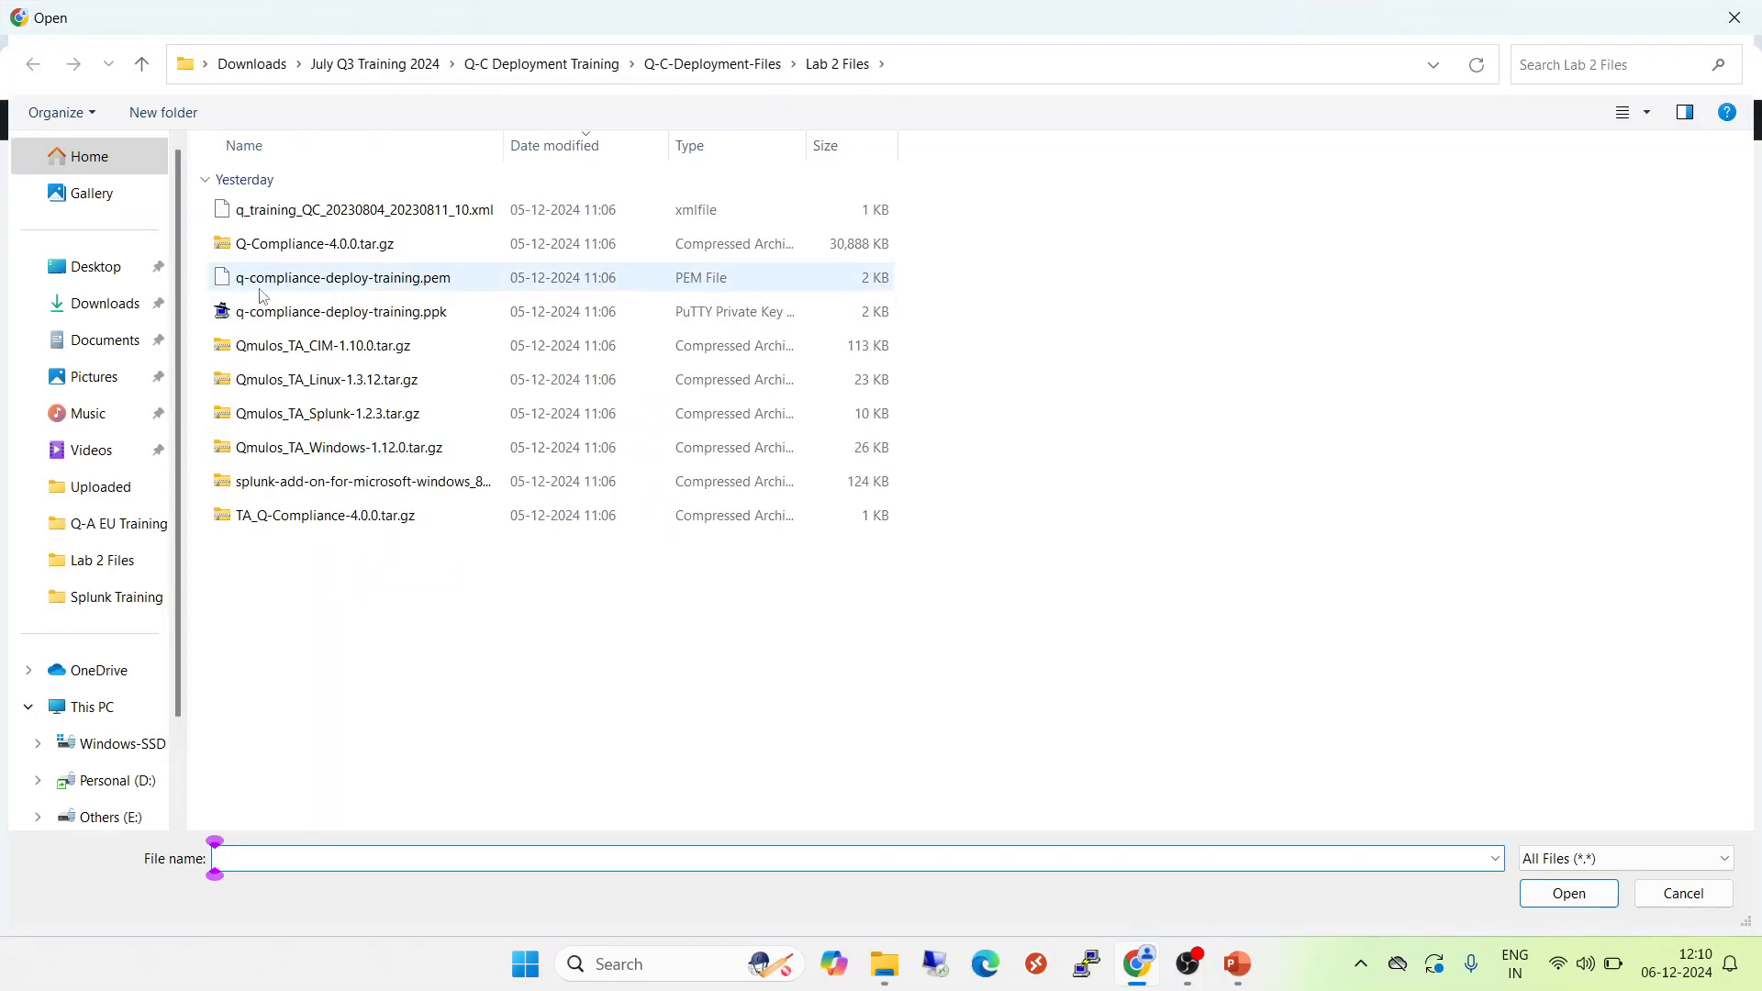
{"action": "left_click", "coordinate": [73, 304]}
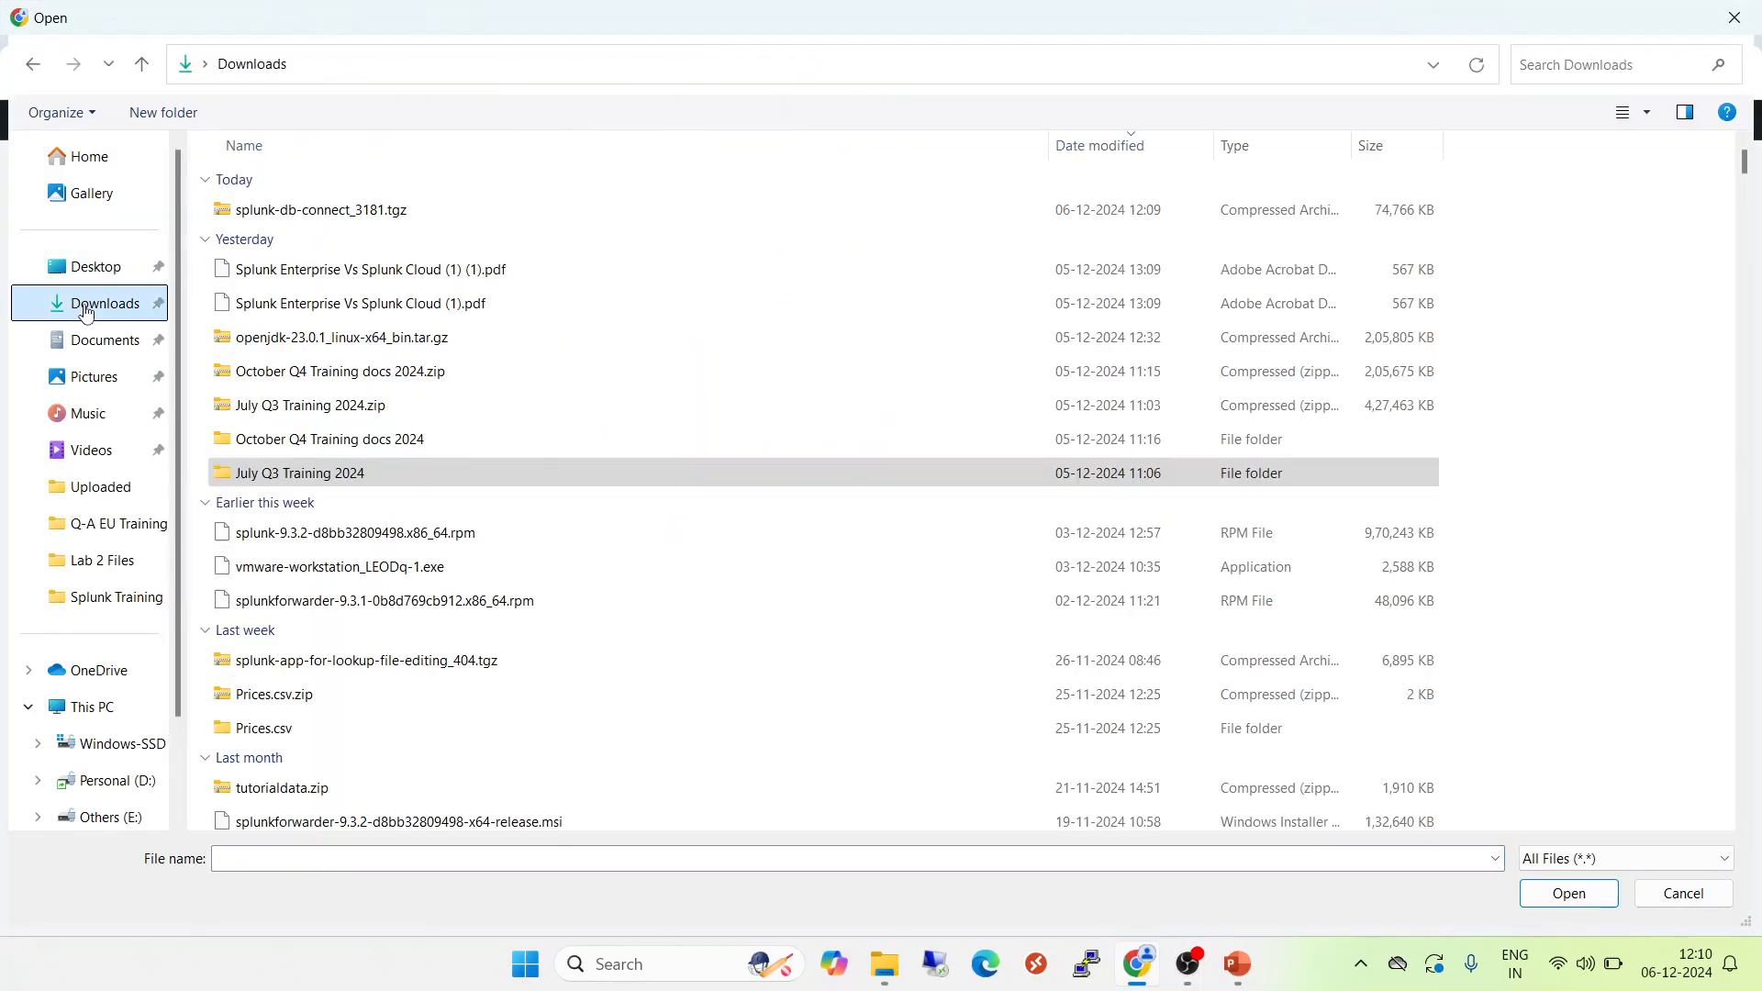
{"action": "left_click", "coordinate": [305, 216]}
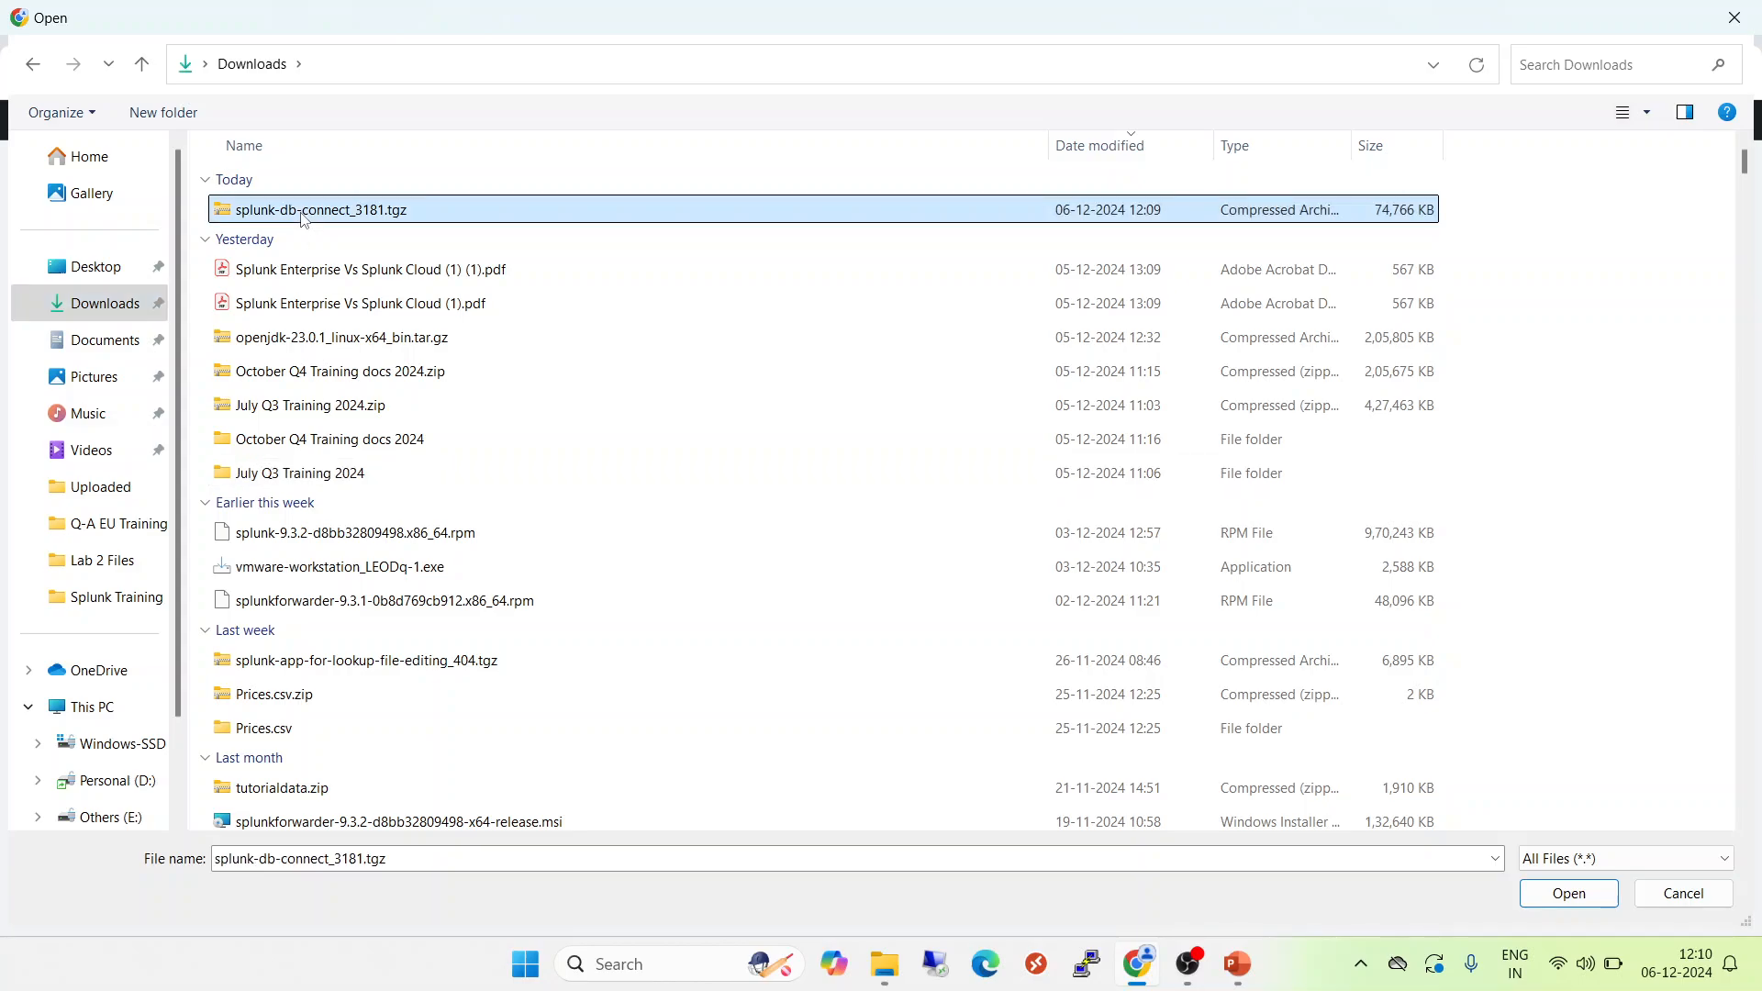
{"action": "left_click", "coordinate": [1535, 893]}
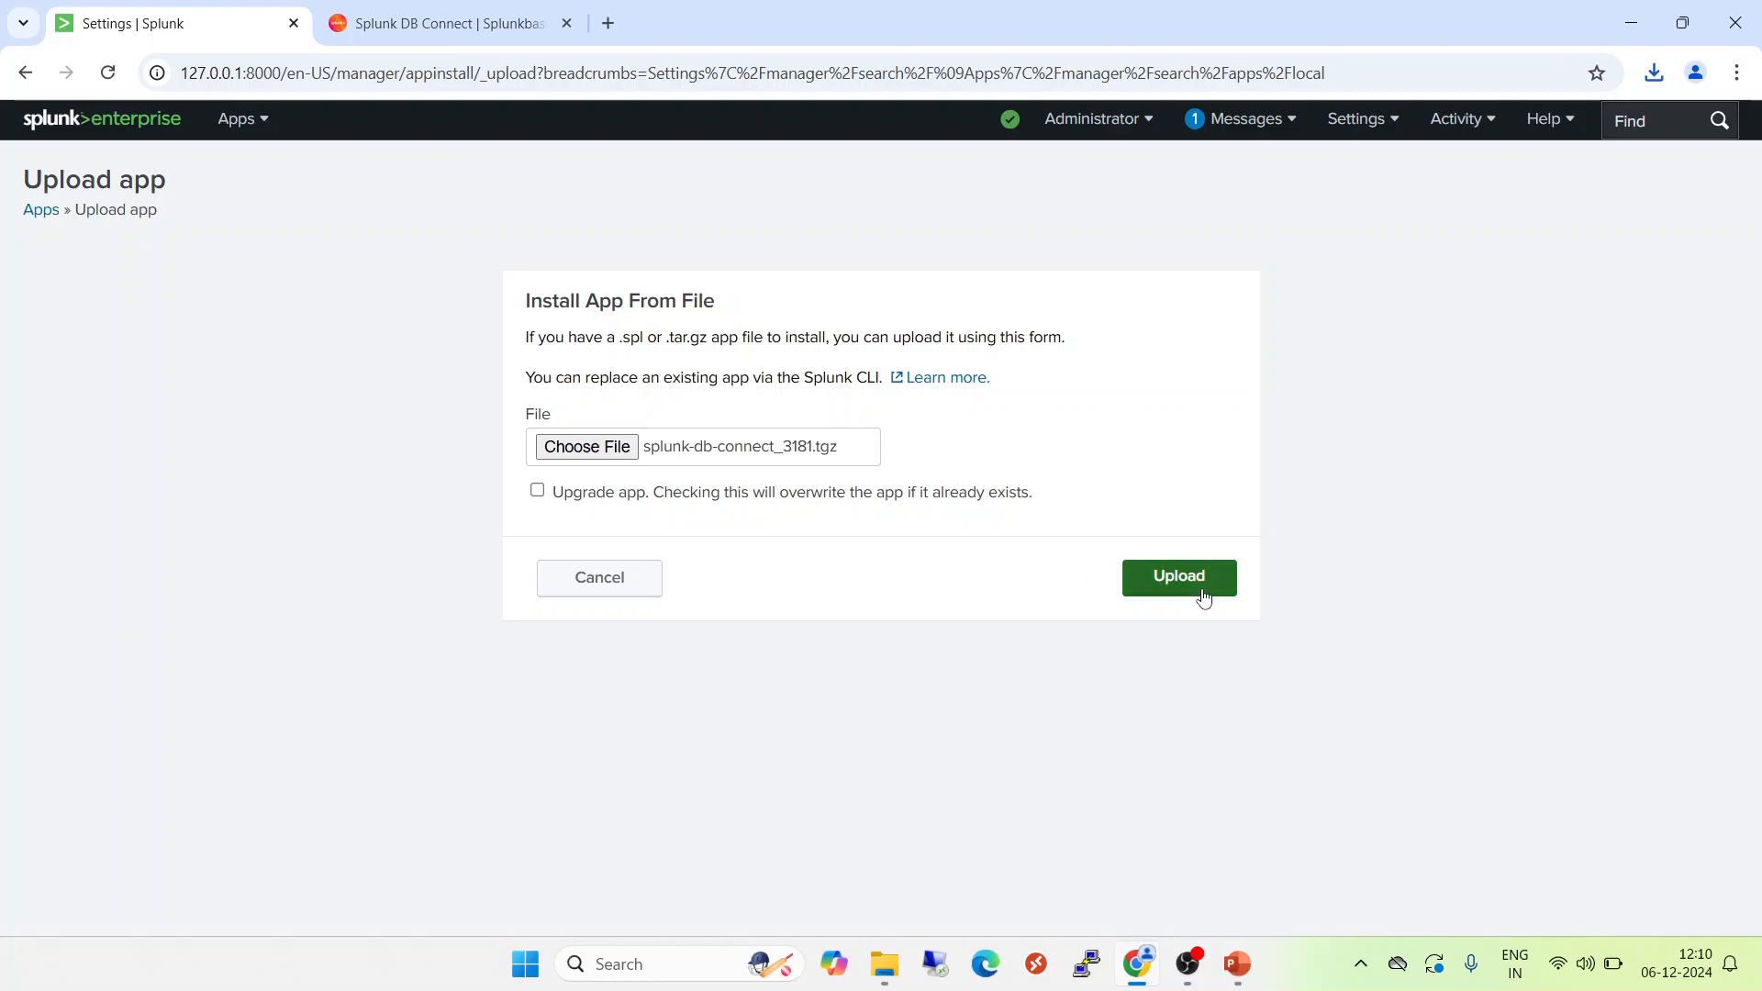
{"action": "left_click", "coordinate": [1203, 596]}
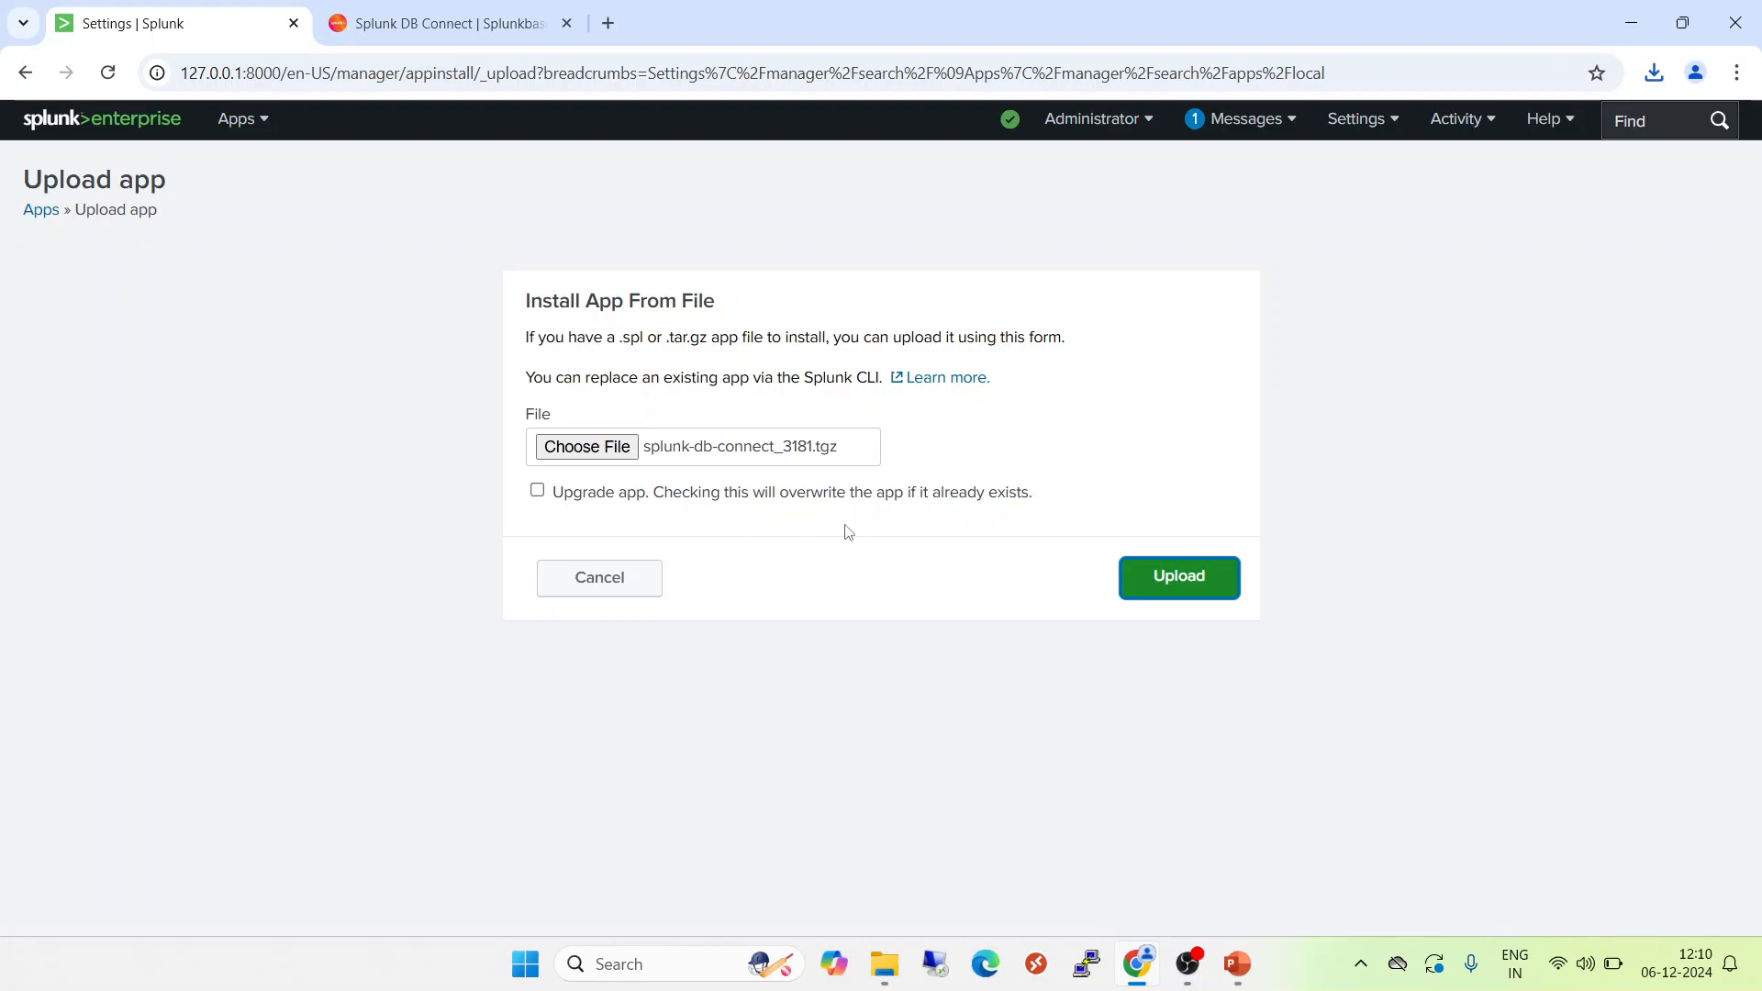
{"action": "left_click", "coordinate": [1195, 585]}
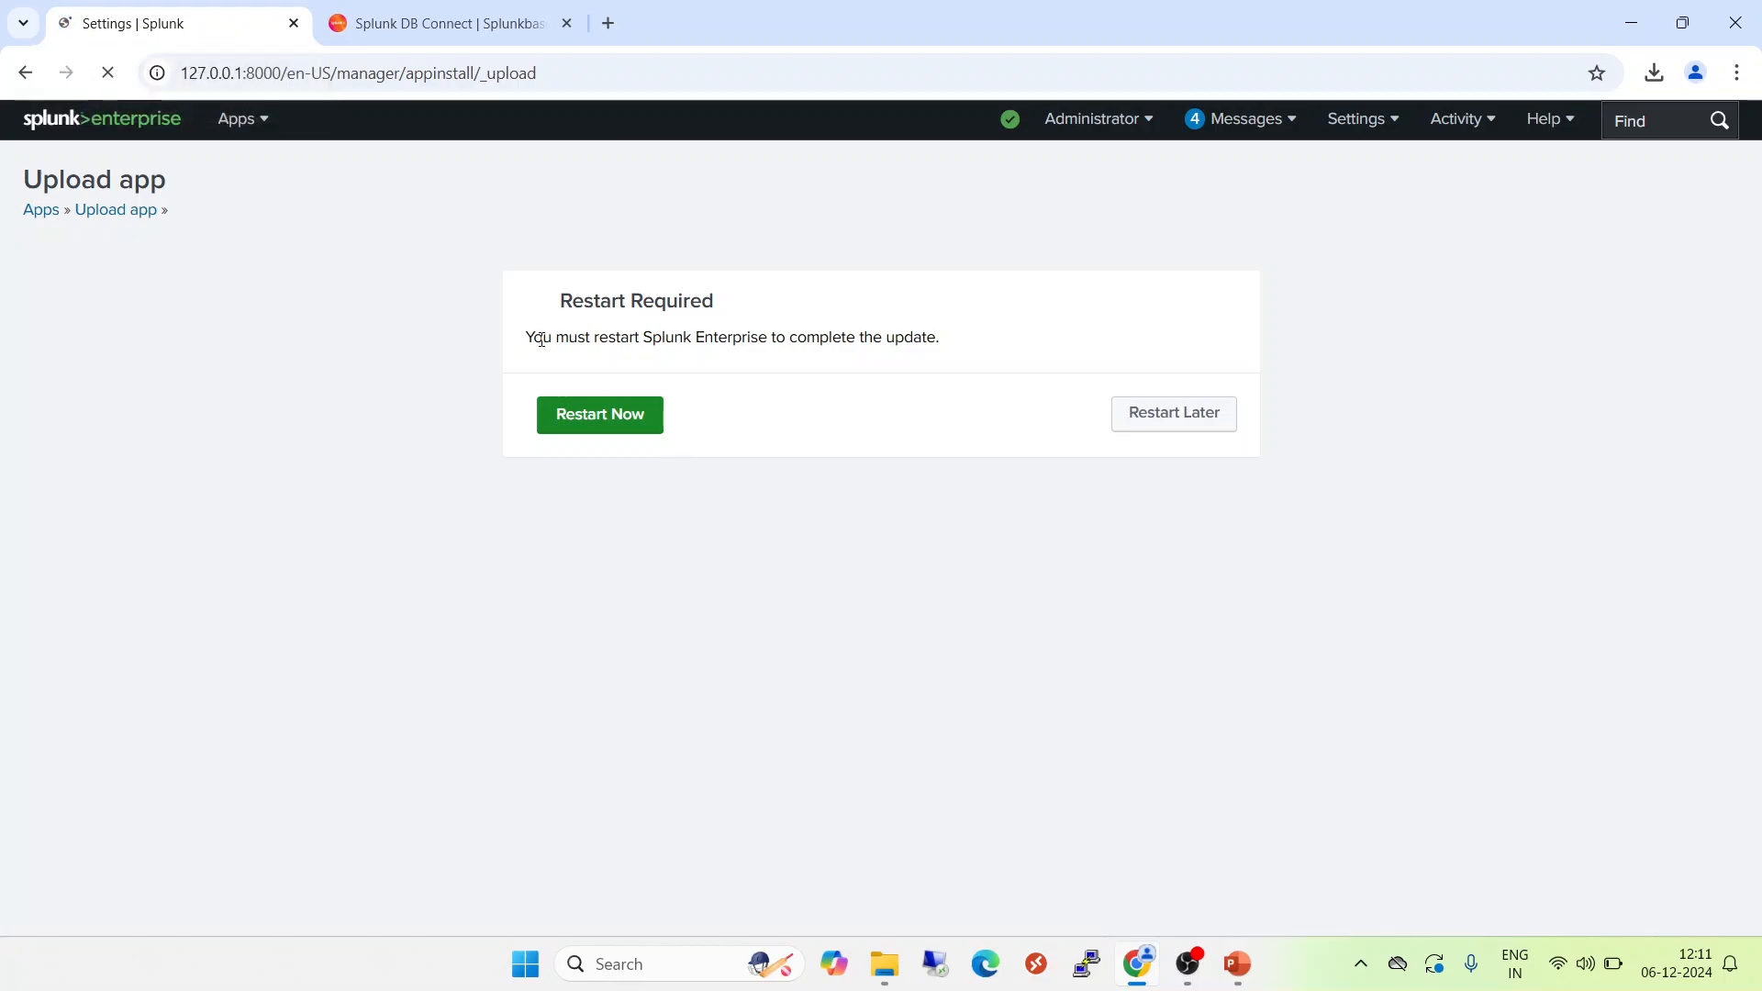
{"action": "left_click_drag", "start_coordinate": [537, 340], "coordinate": [981, 339]}
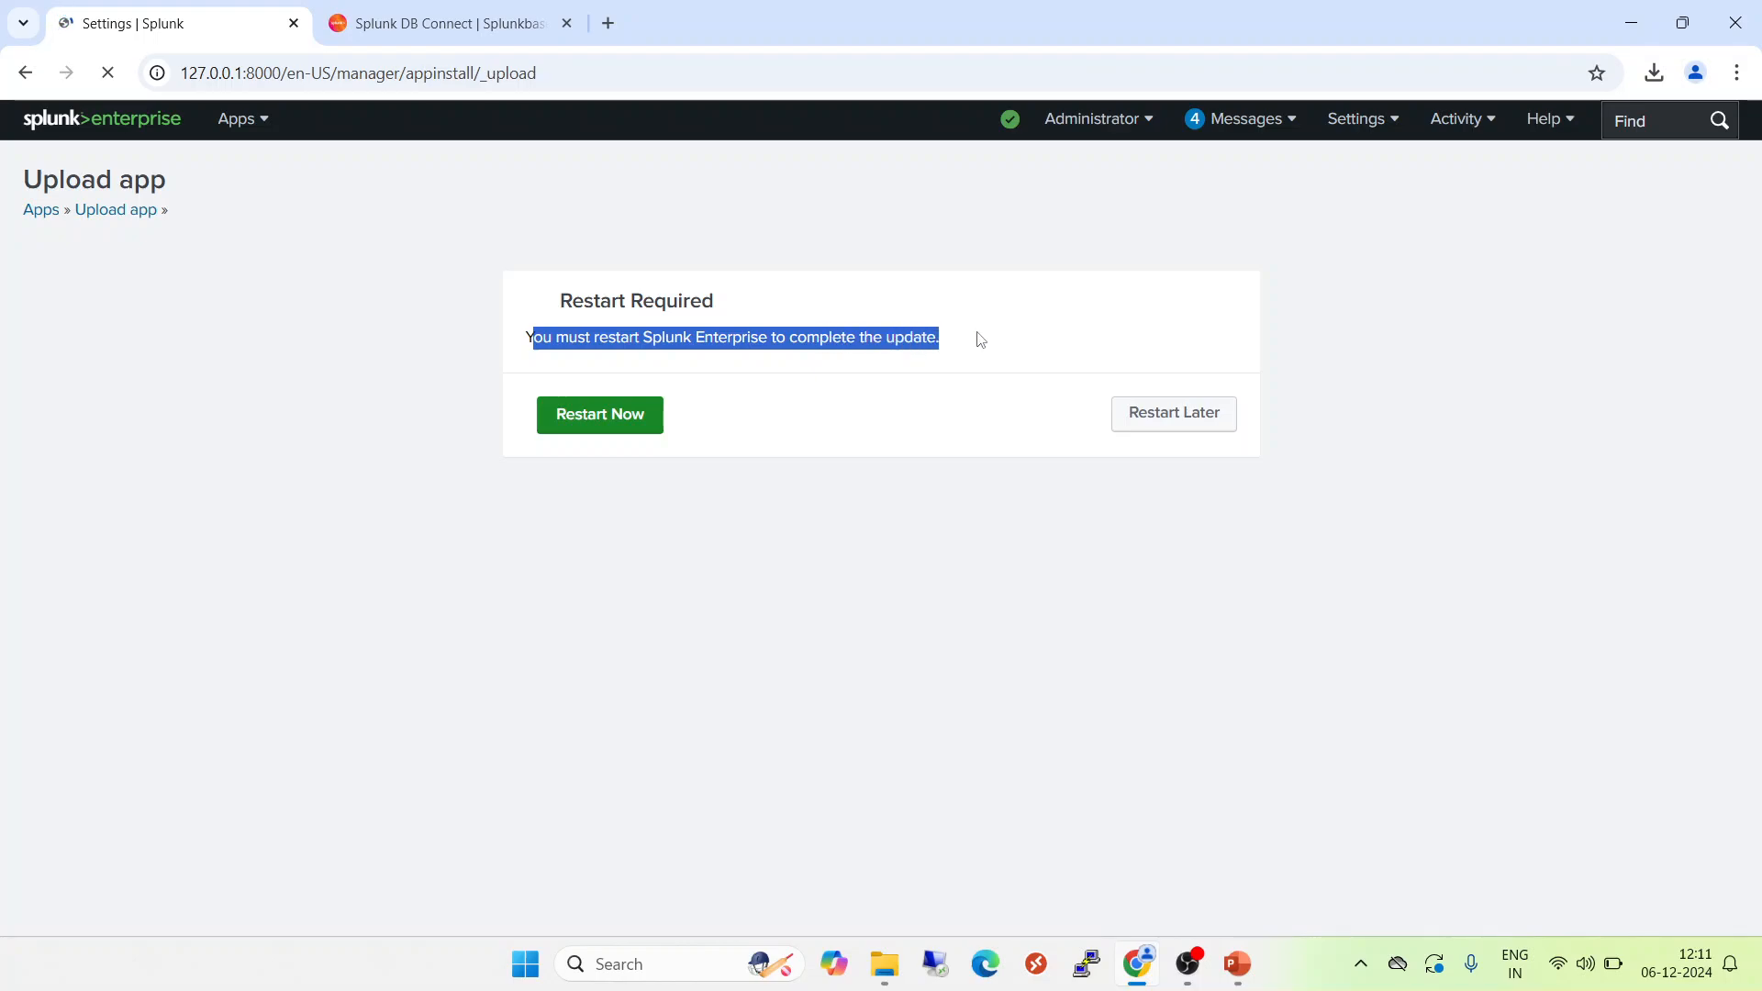
{"action": "left_click", "coordinate": [834, 507]}
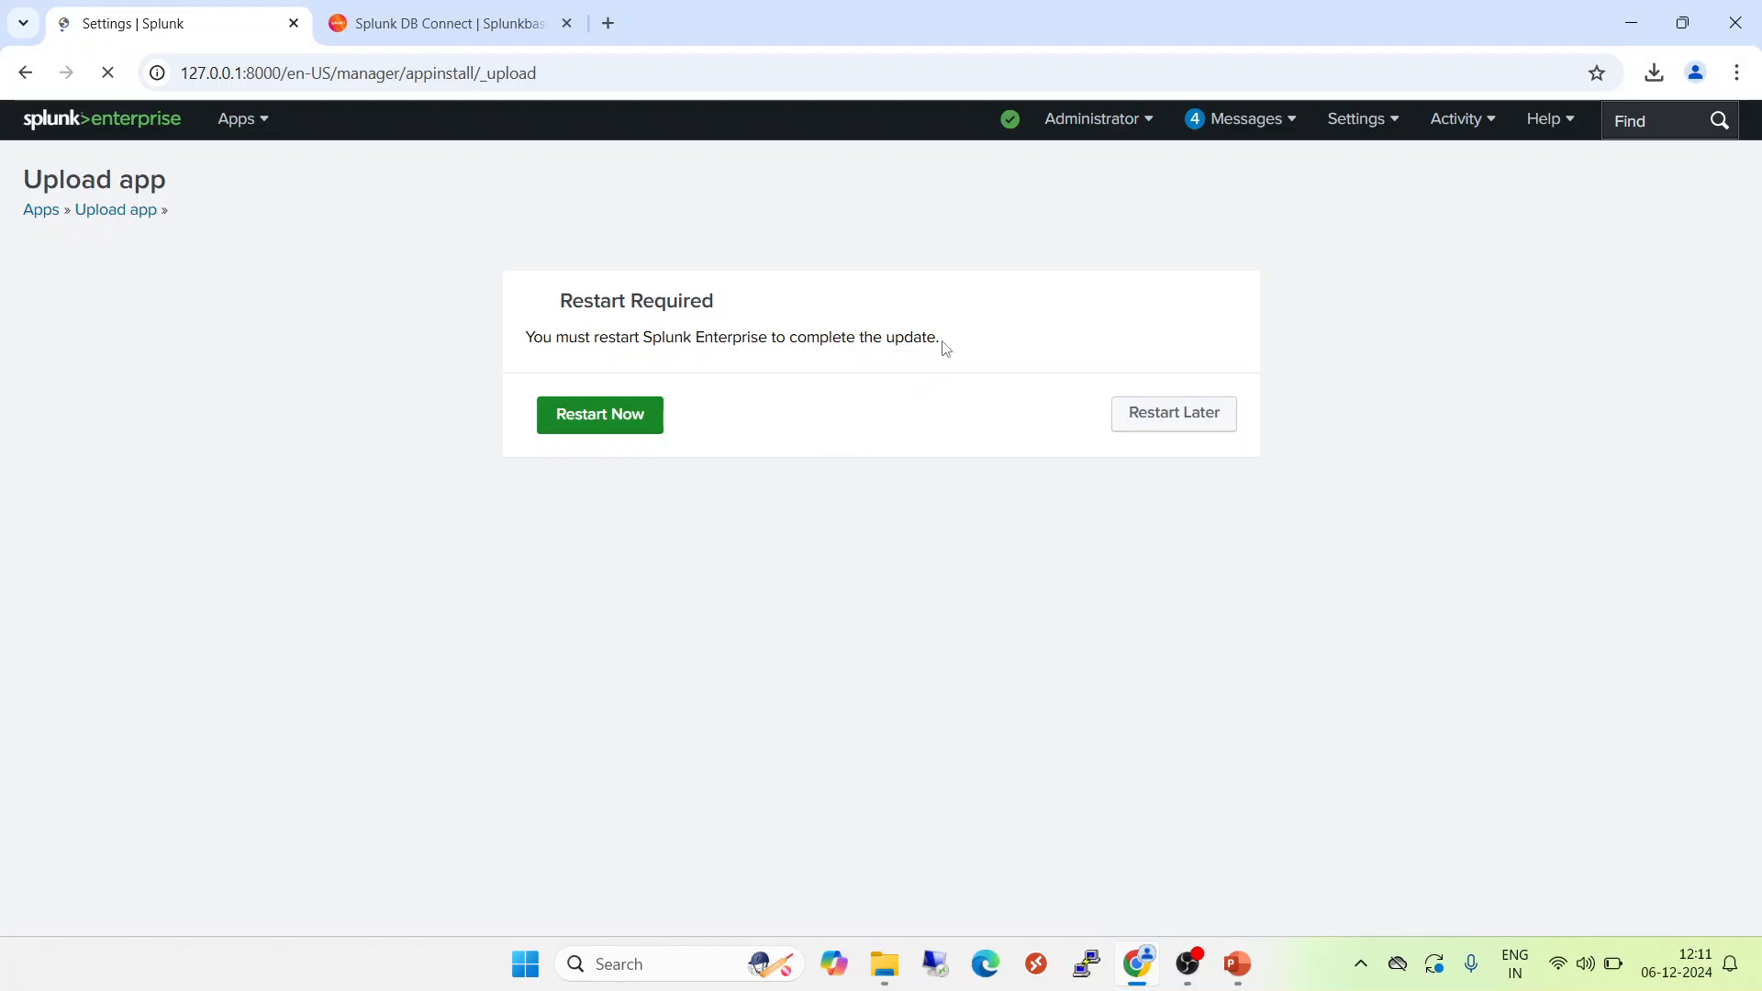
{"action": "left_click_drag", "start_coordinate": [942, 347], "coordinate": [558, 296]}
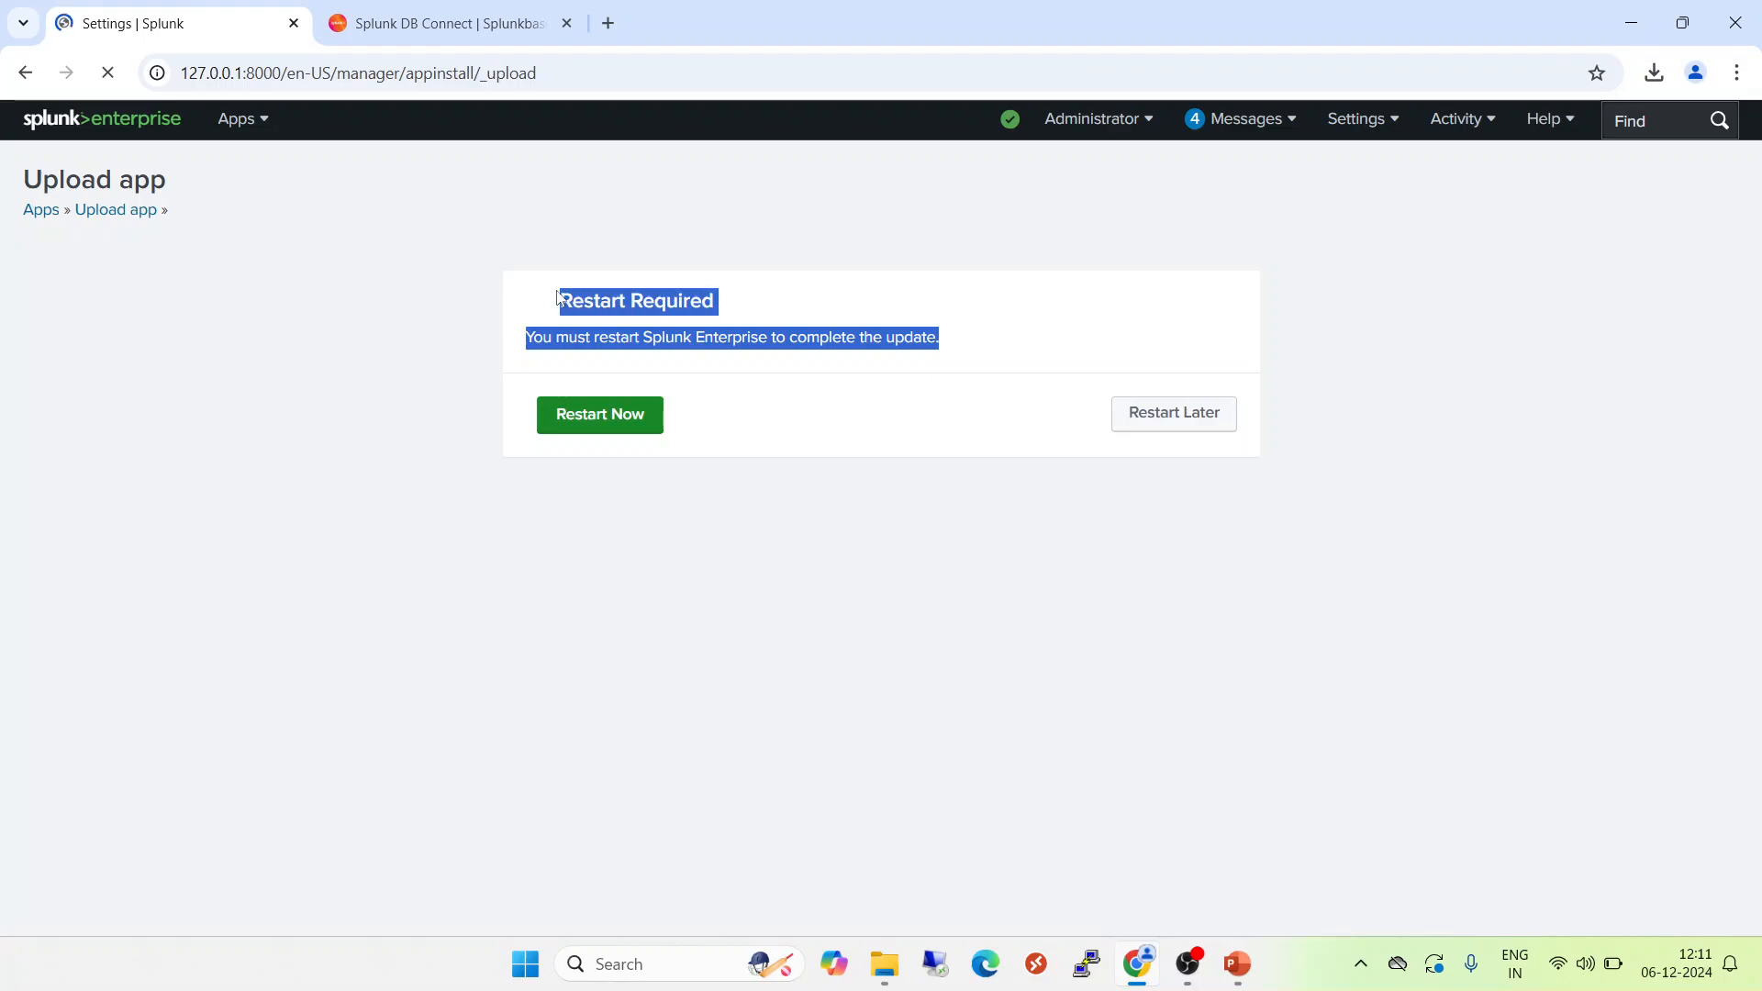
{"action": "left_click", "coordinate": [786, 521]}
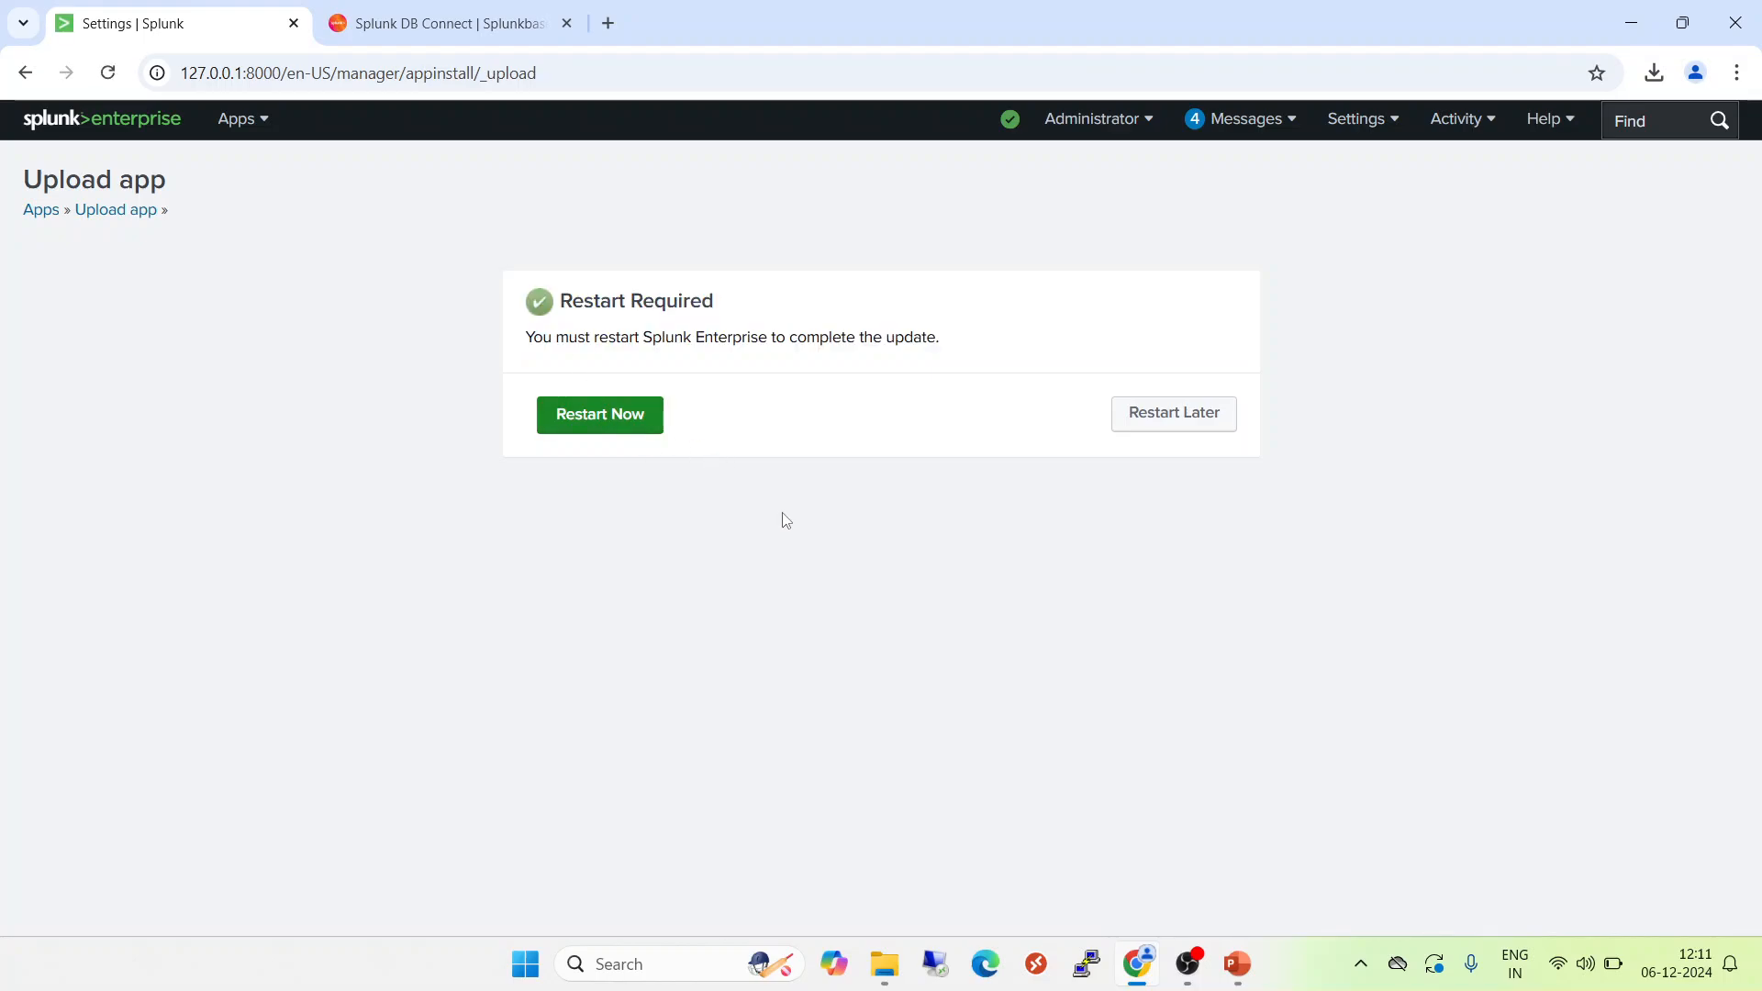
Open the Splunk DB Connect app and decline the anonymized usage data collection for now.
{"action": "left_click", "coordinate": [258, 125]}
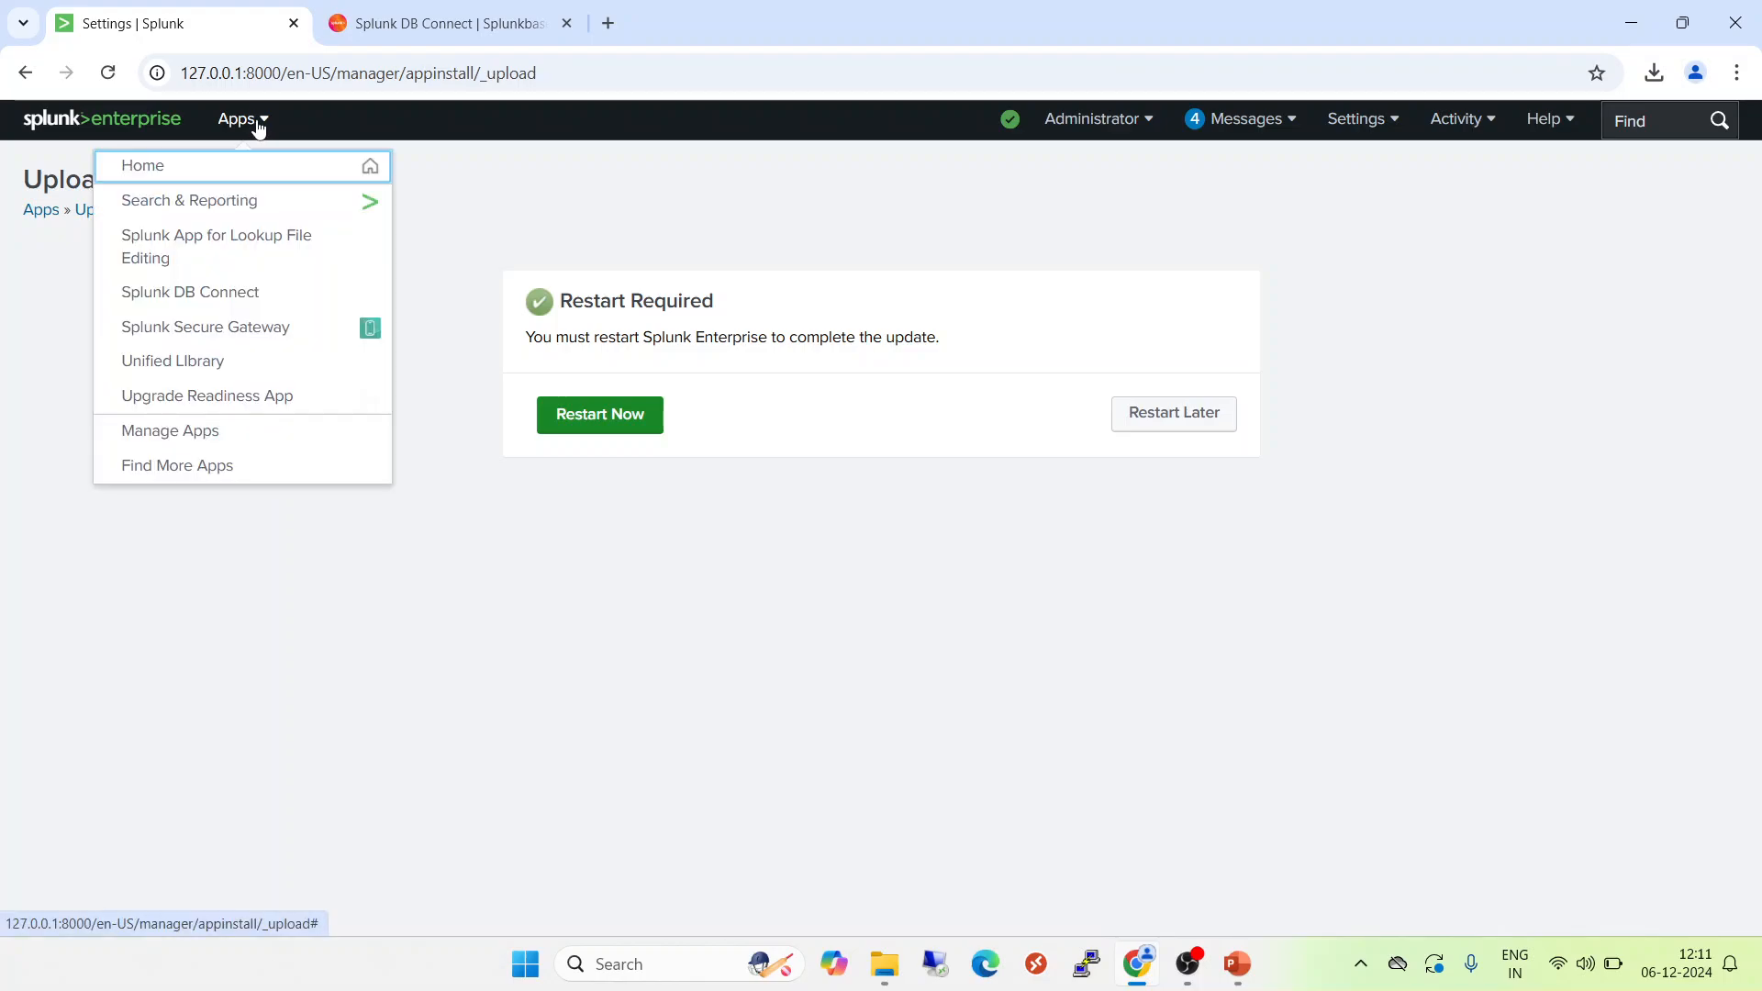
{"action": "left_click", "coordinate": [195, 300]}
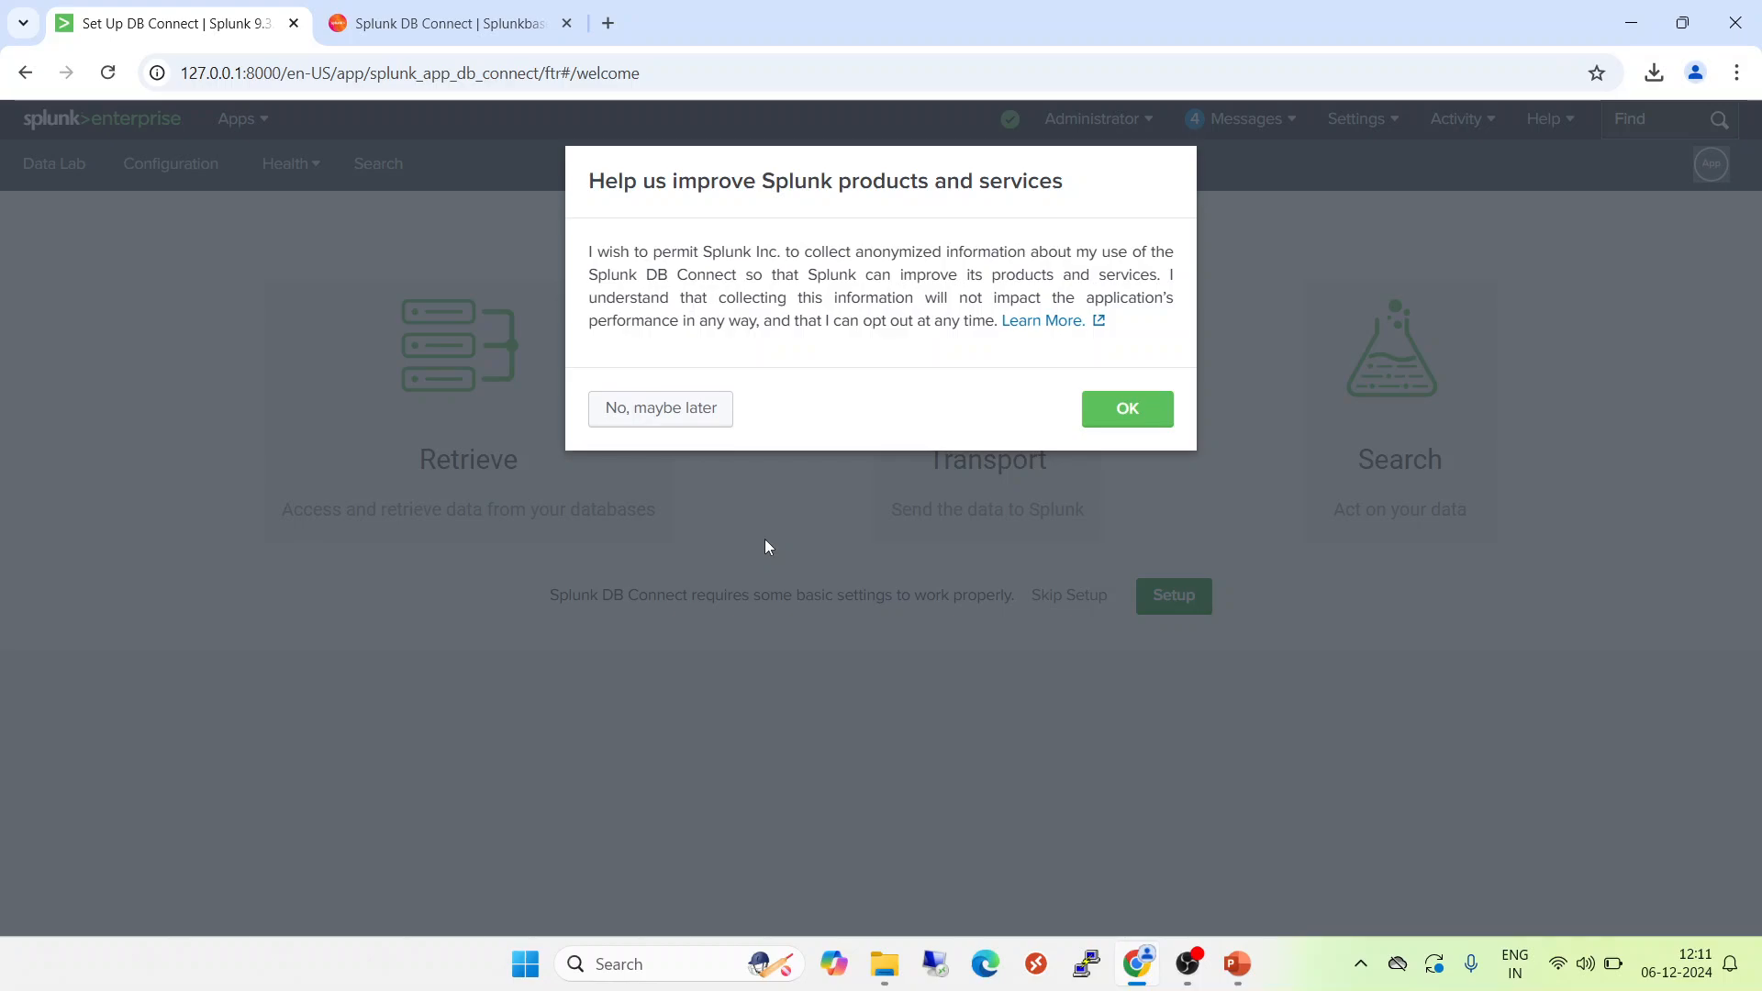
{"action": "left_click", "coordinate": [639, 416]}
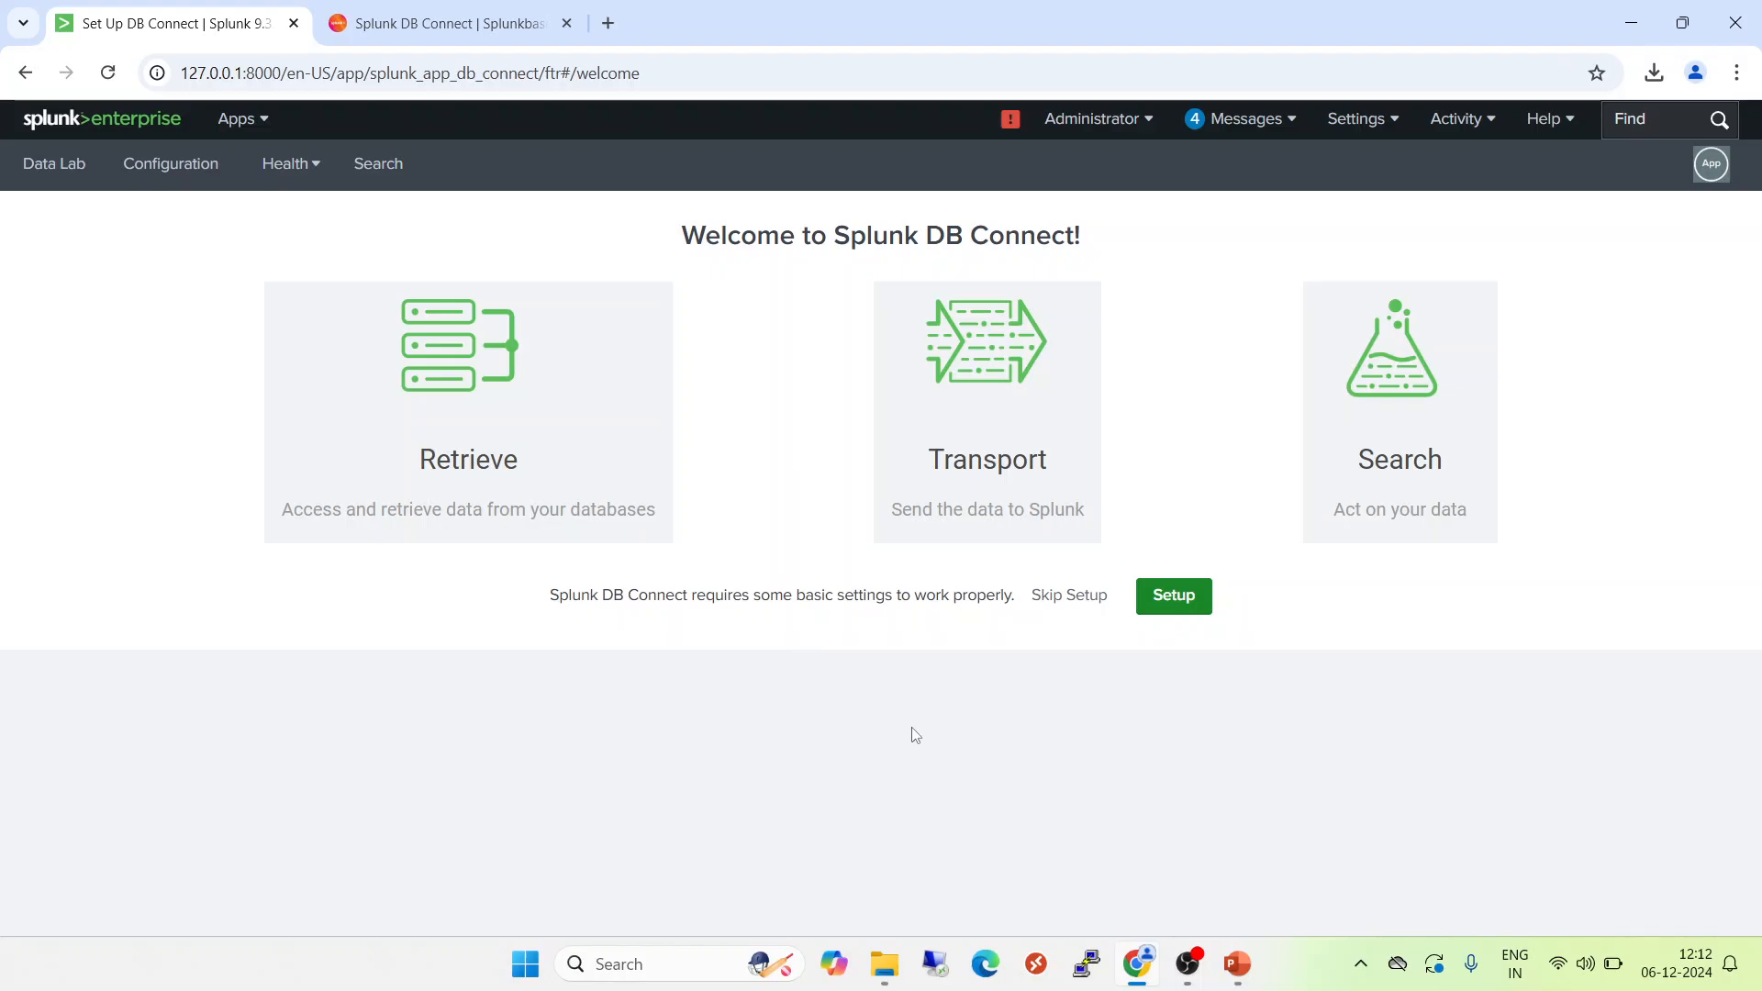
Switch to the running PowerPoint slide show and advance the presentation.
{"action": "mouse_move", "coordinate": [1235, 981]}
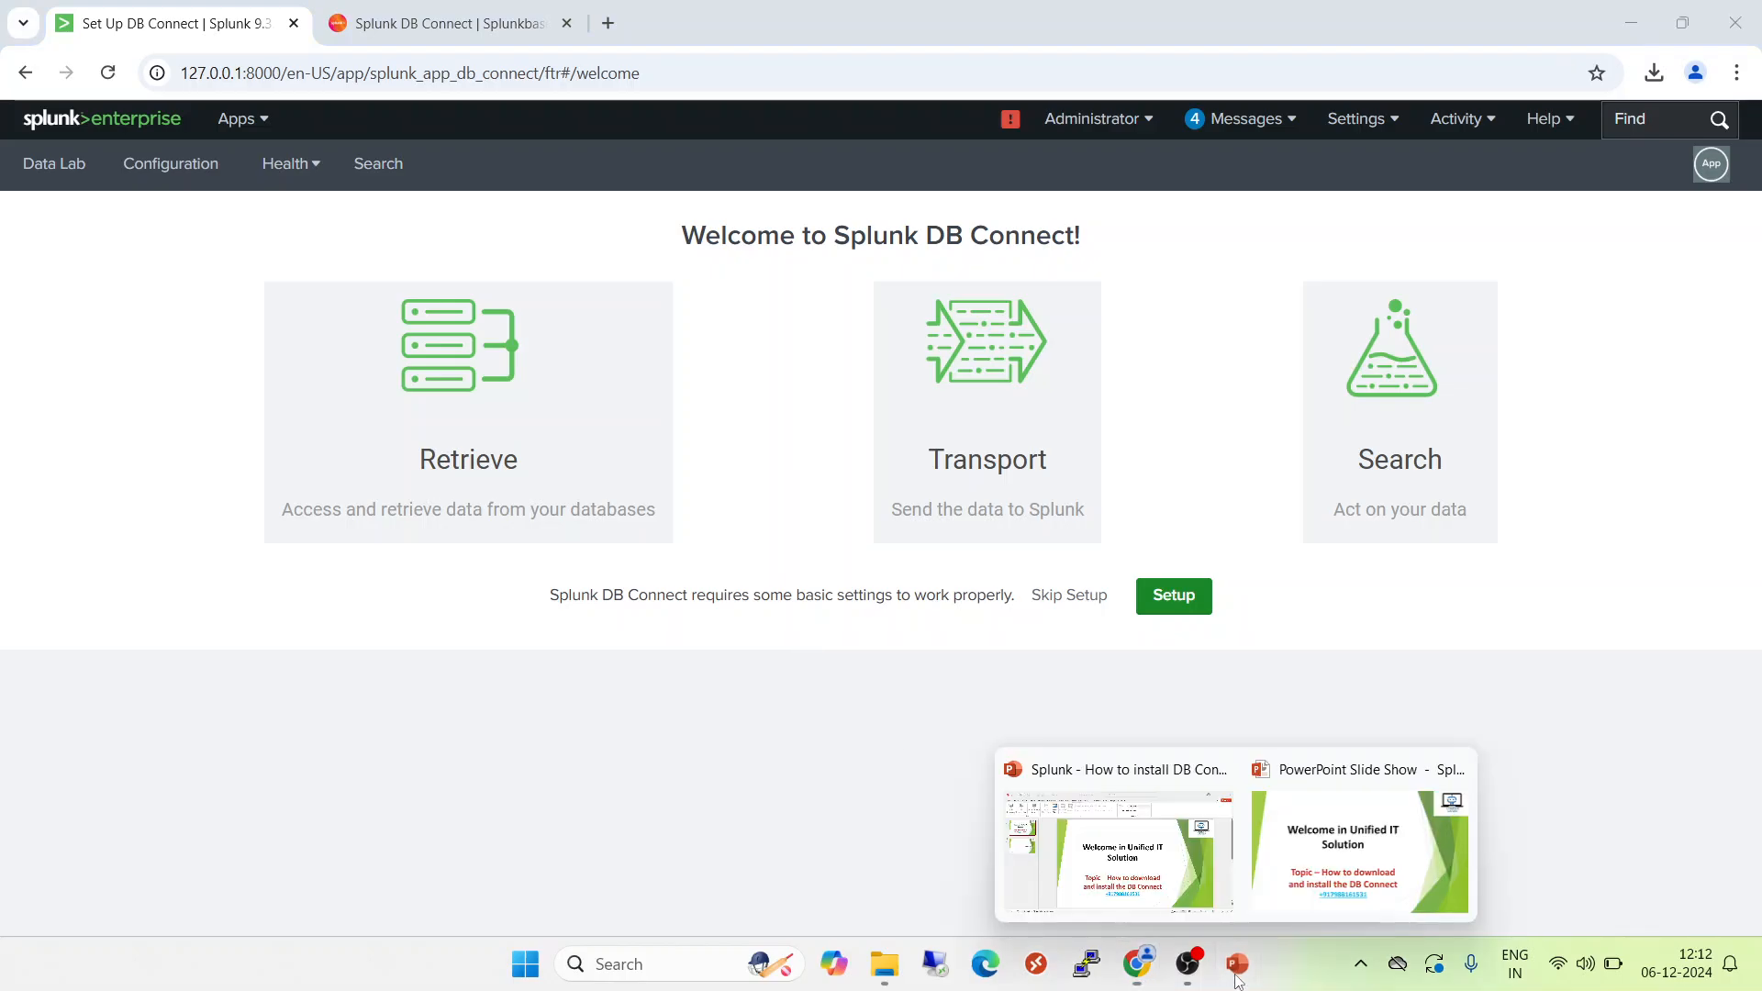
{"action": "left_click", "coordinate": [1324, 896]}
{"action": "key", "text": "Right"}
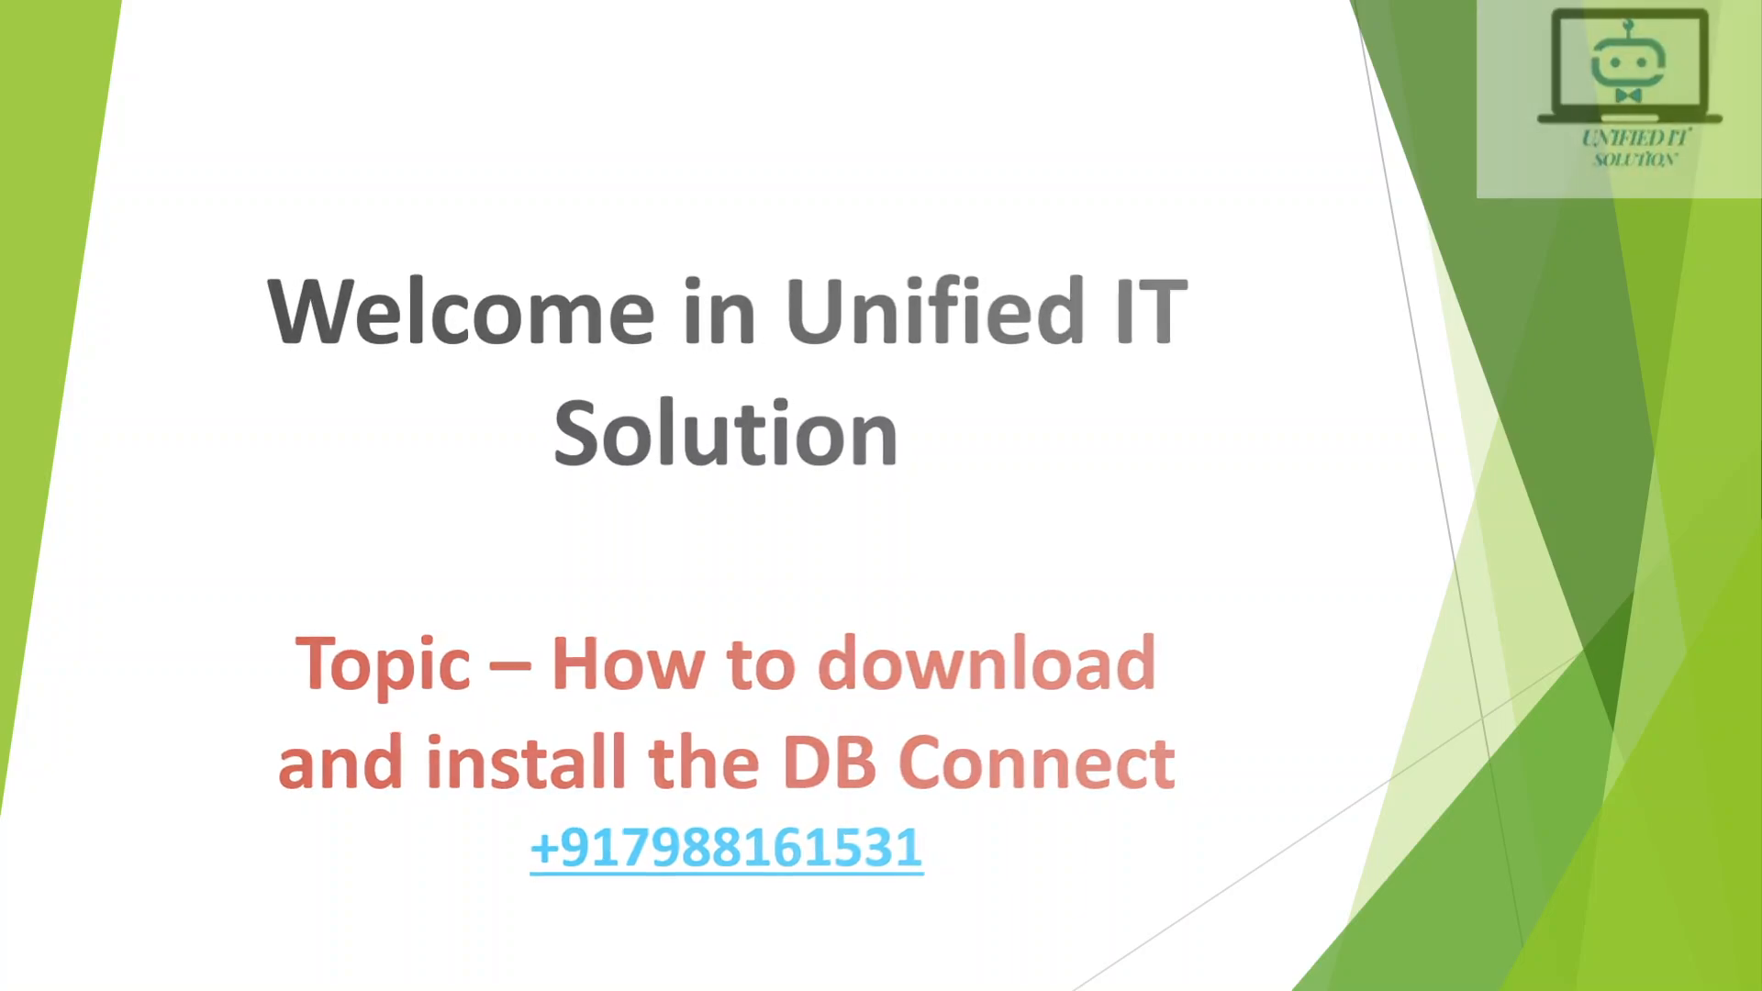